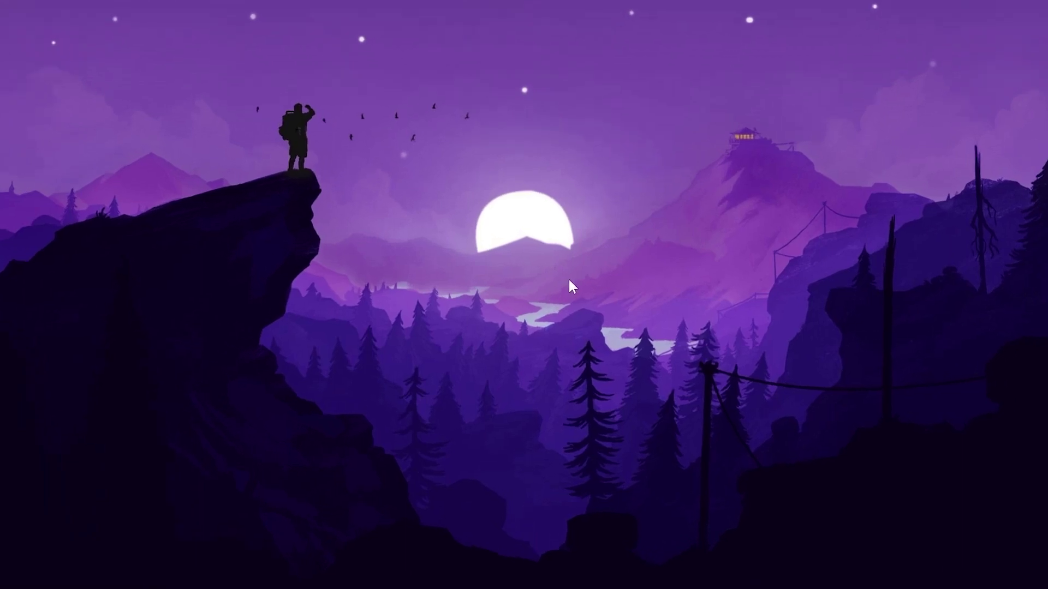
Step: Create a new desktop folder named XEMU and open it
right_click(563, 280)
mouse_move(508, 412)
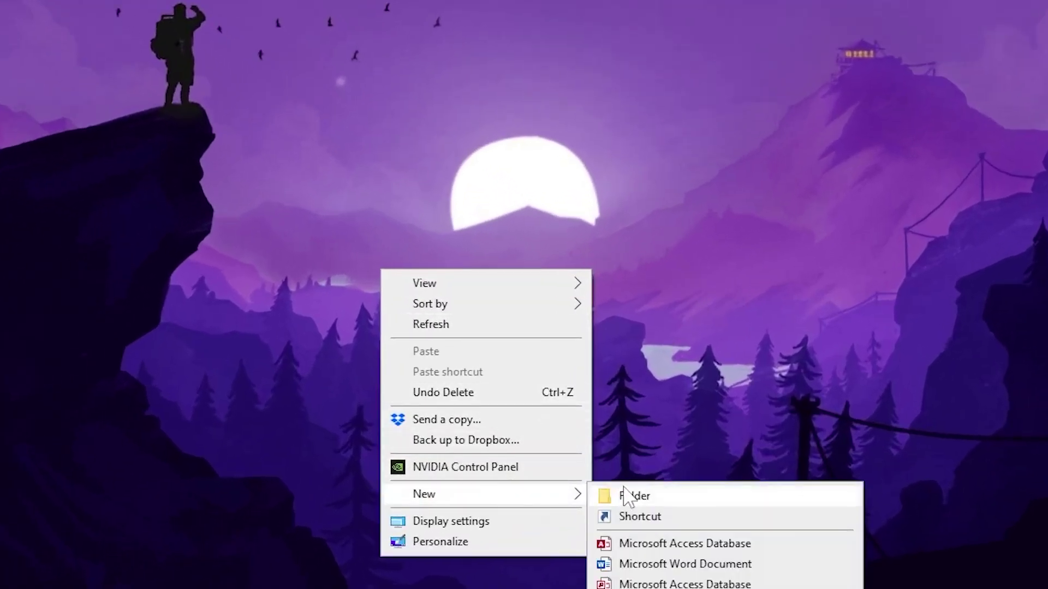
click(606, 497)
text(XEMU)
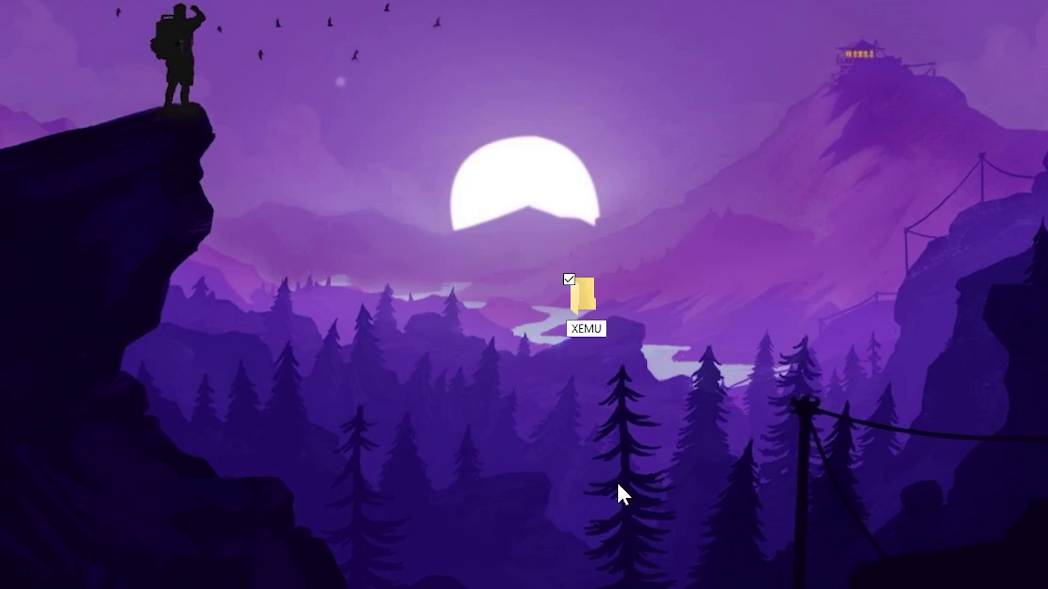
key(Return)
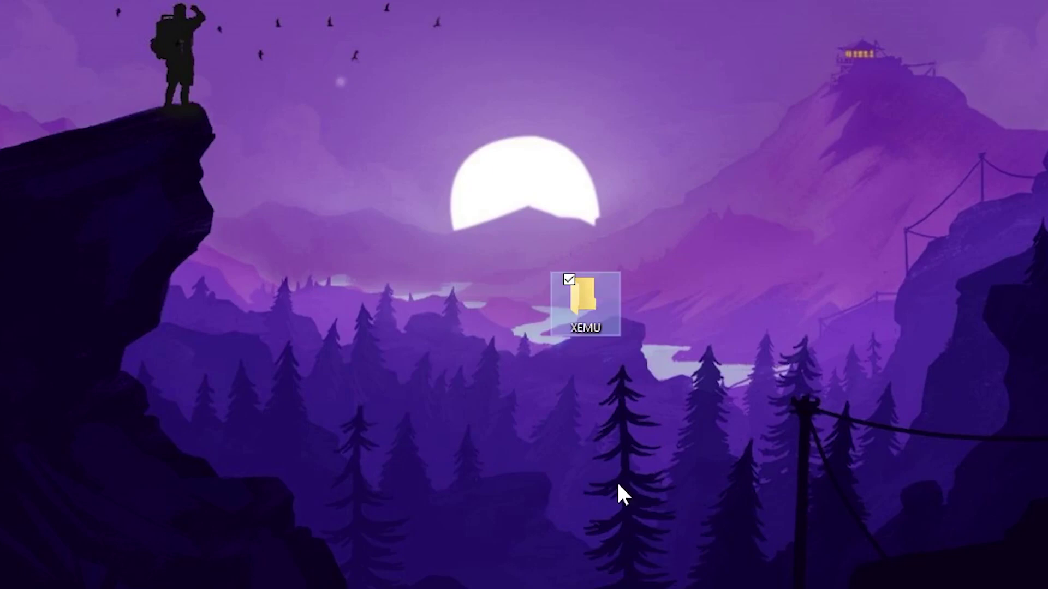
double_click(593, 327)
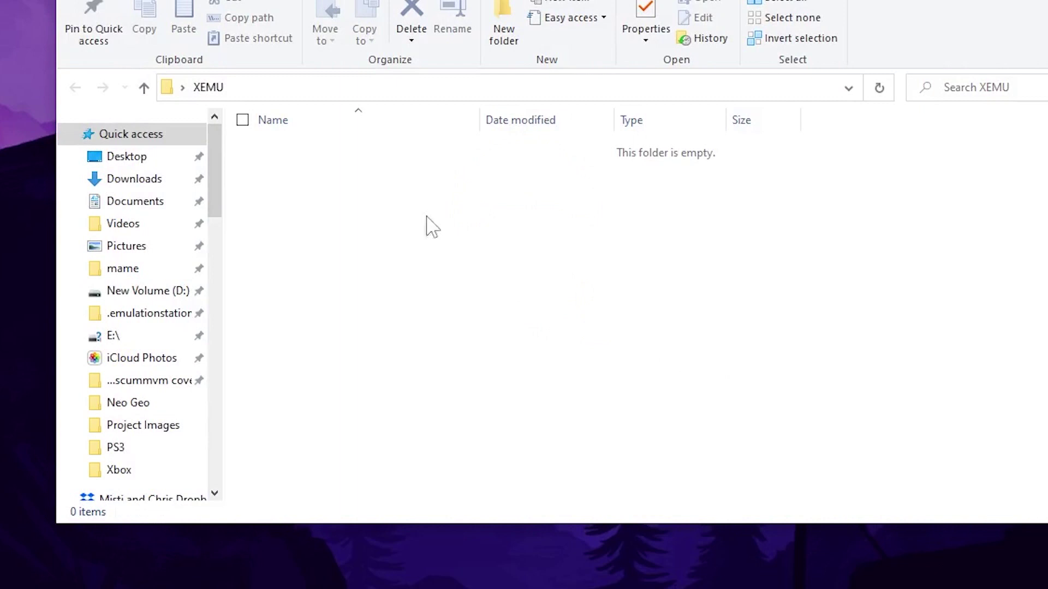
Step: Inside XEMU, create two new subfolders named bios and games
right_click(413, 169)
mouse_move(344, 461)
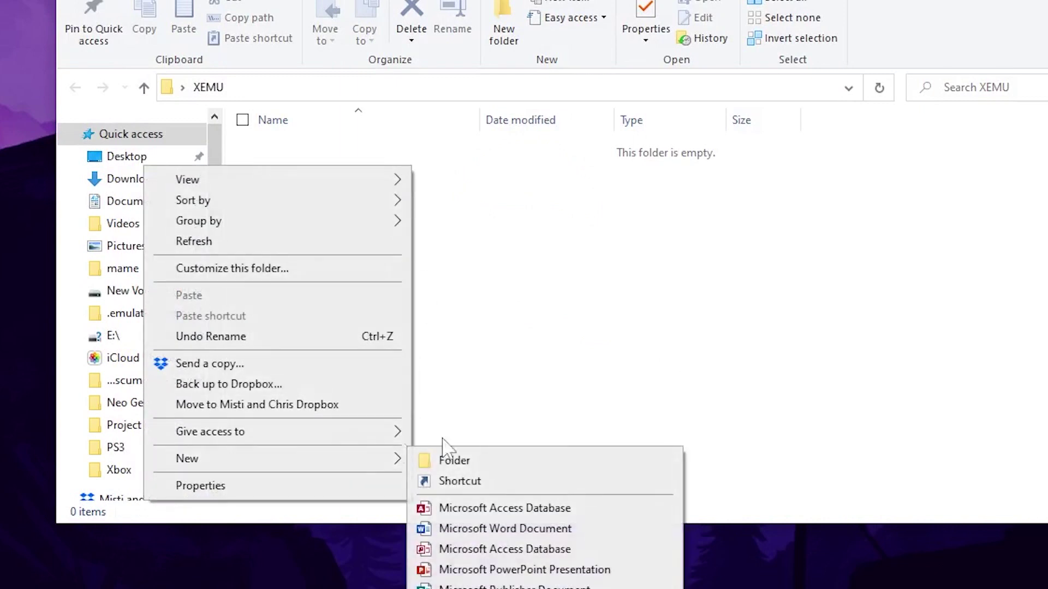
click(519, 461)
text(bios)
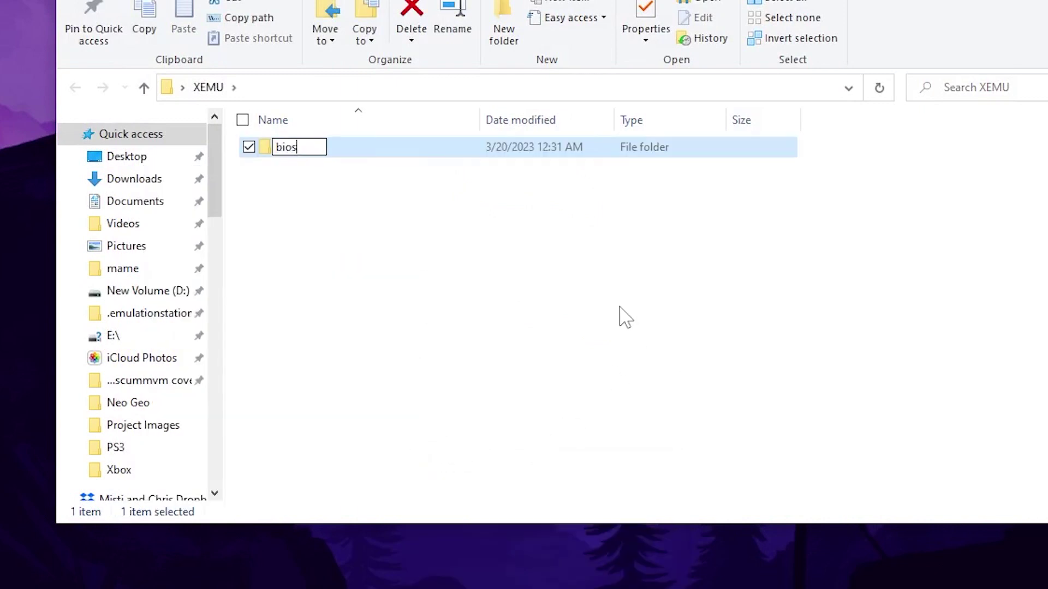
key(Return)
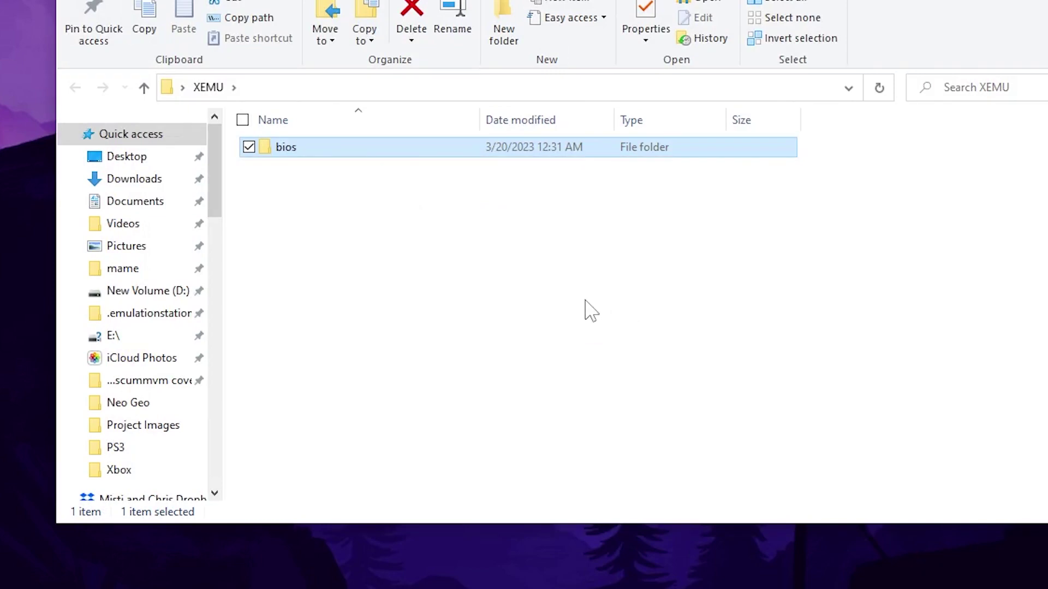
right_click(584, 306)
mouse_move(437, 588)
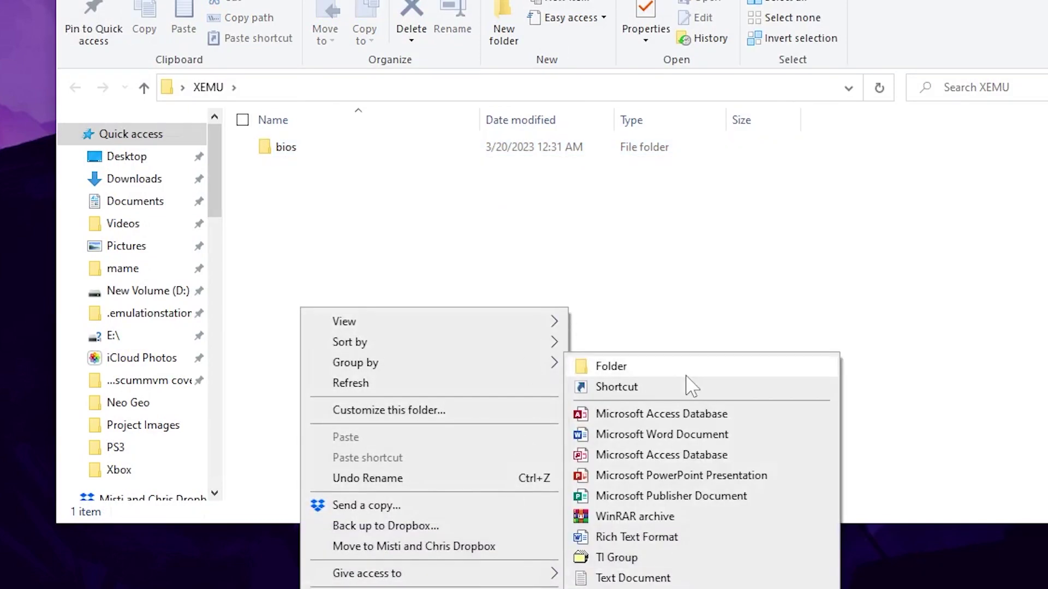
click(682, 371)
text(games)
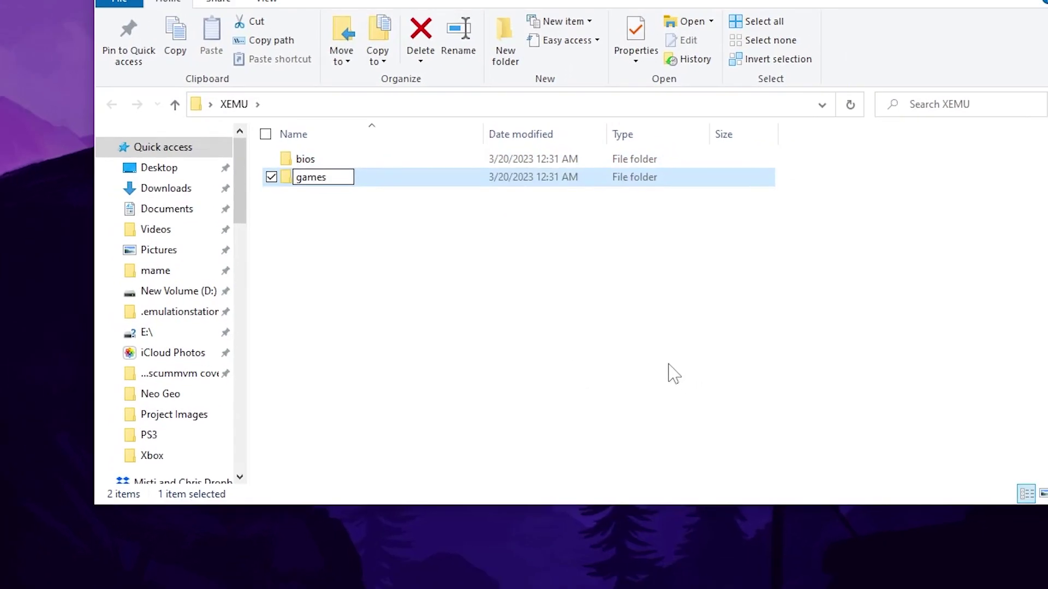
key(Return)
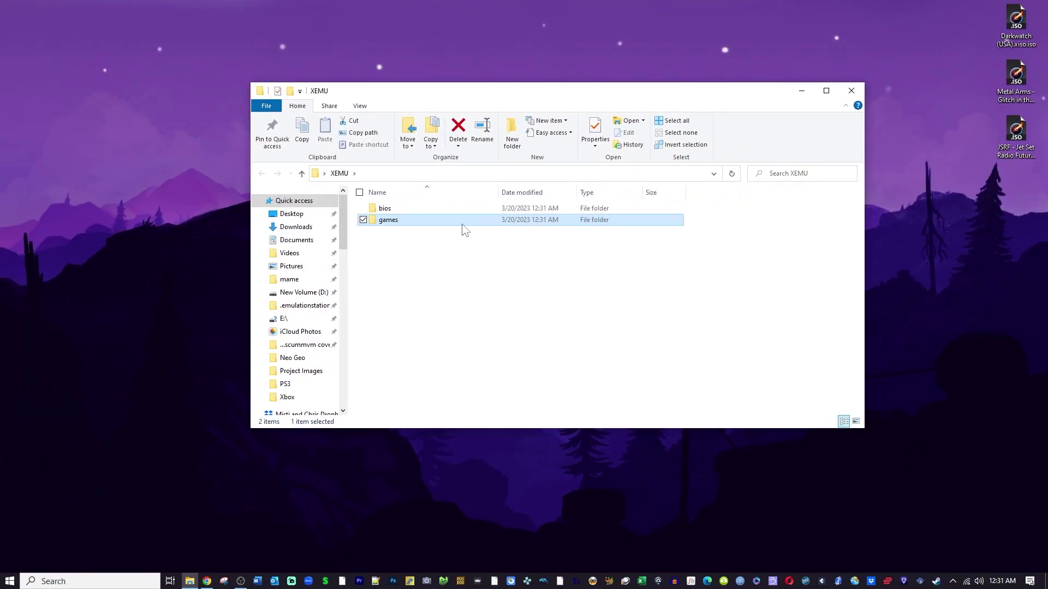
Step: Move the three desktop game ISOs into the games folder, then close Explorer
double_click(461, 223)
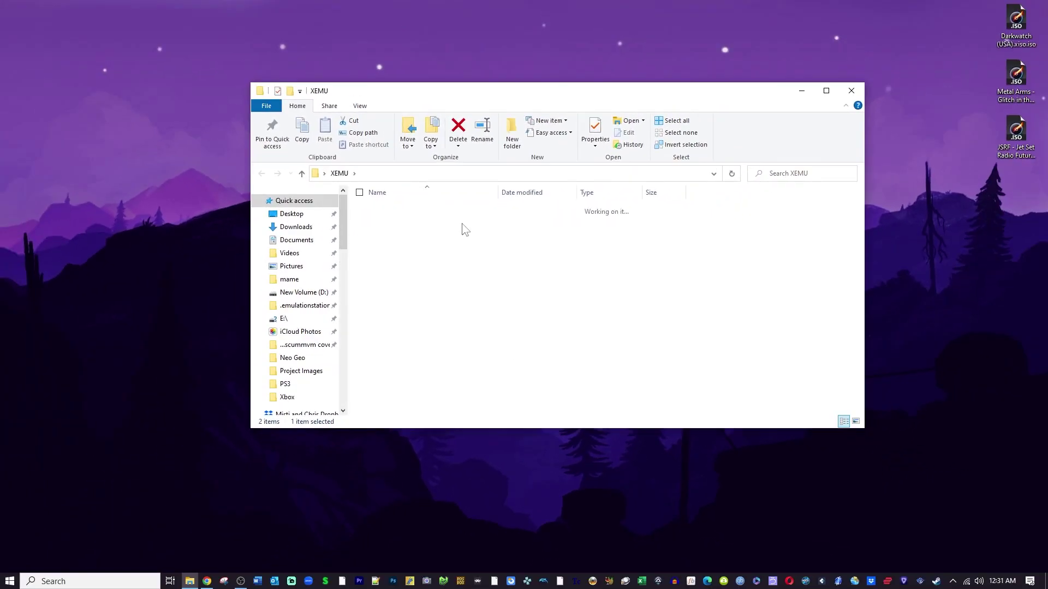
drag(1007, 243, 616, 276)
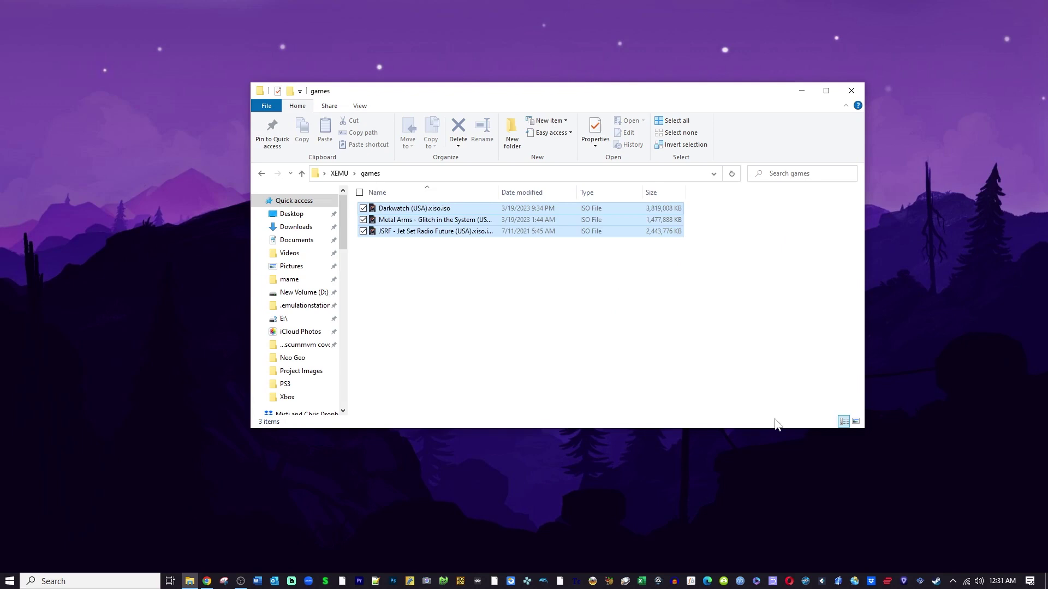
click(301, 174)
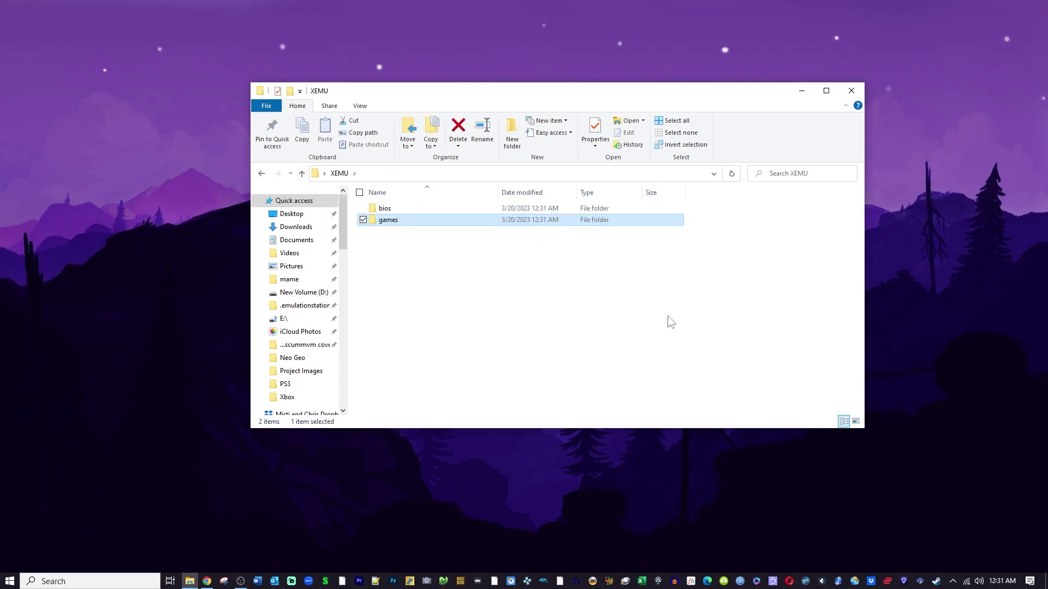
click(302, 173)
click(851, 90)
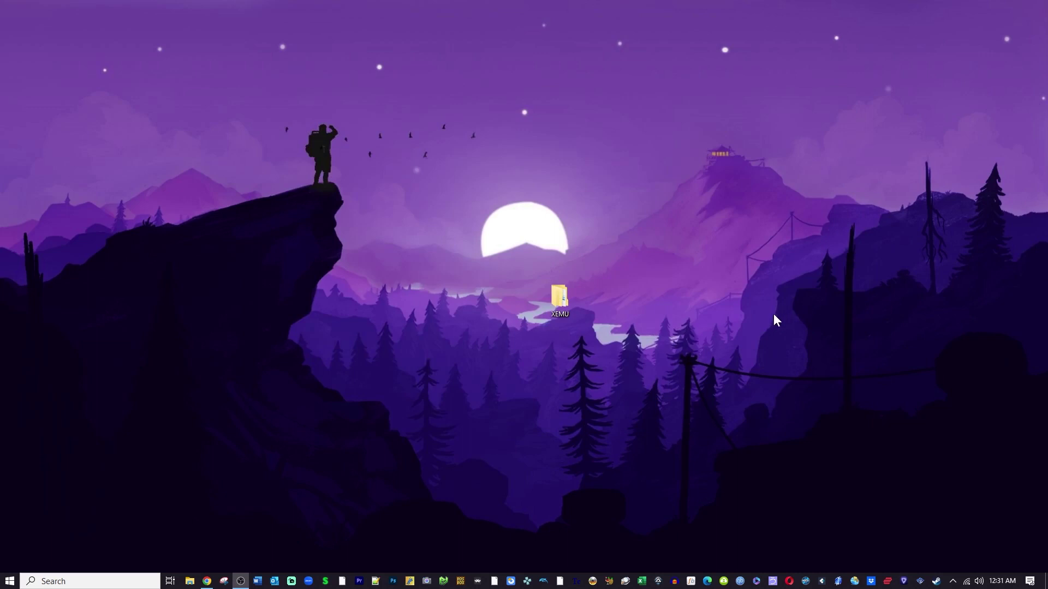
Step: Save xemu-win-release.zip from xemu.app's Windows download into the desktop XEMU folder
drag(538, 192, 540, 191)
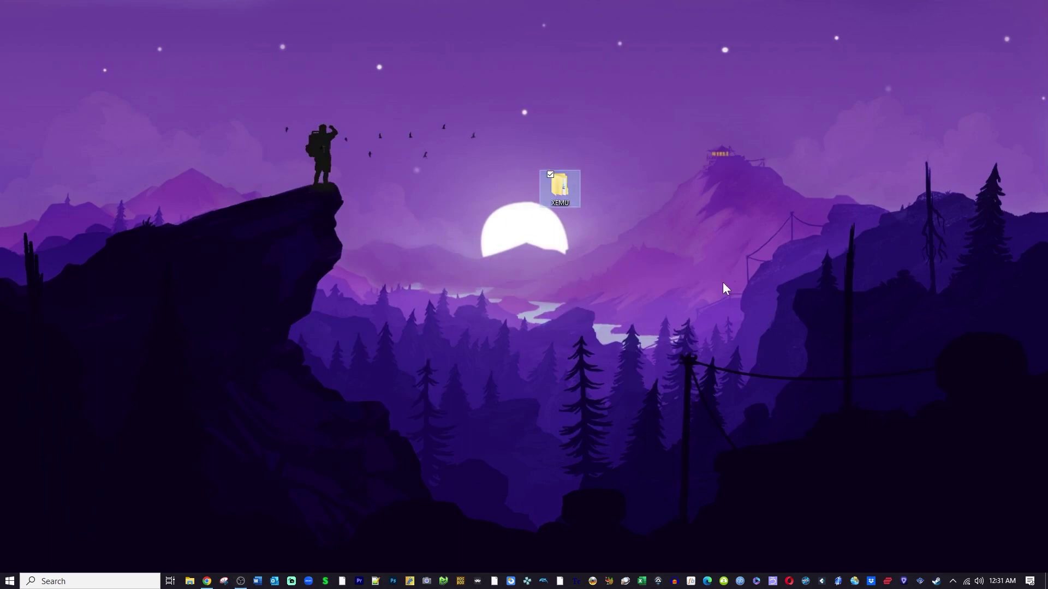
click(207, 580)
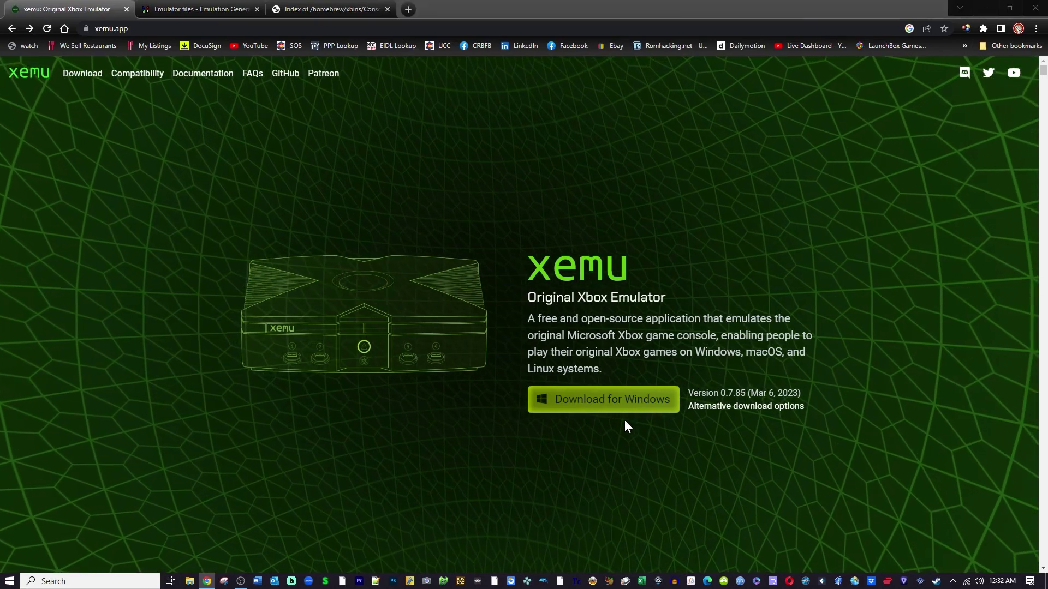
click(622, 403)
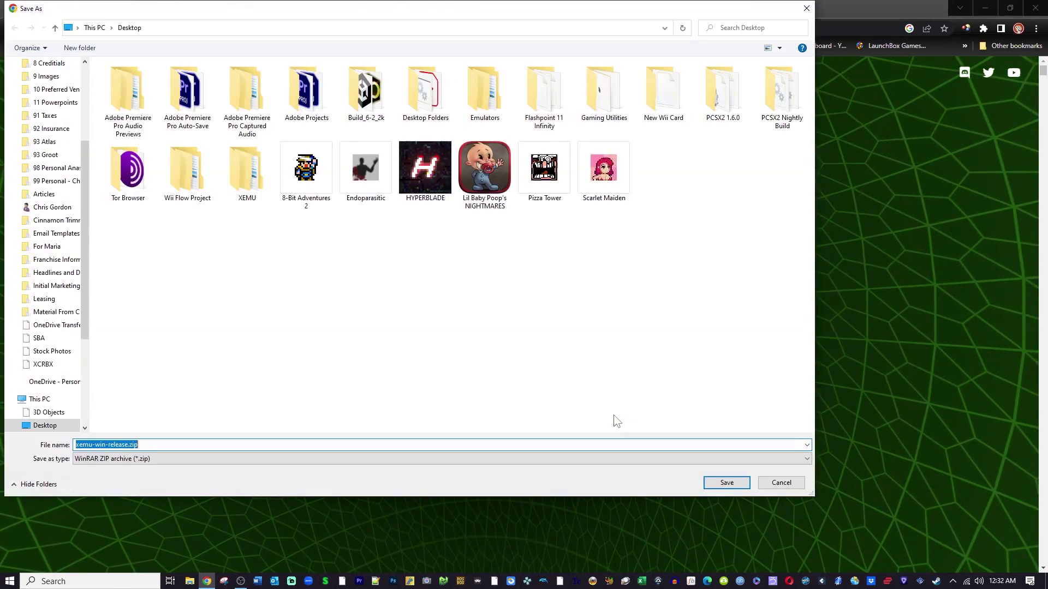
double_click(248, 174)
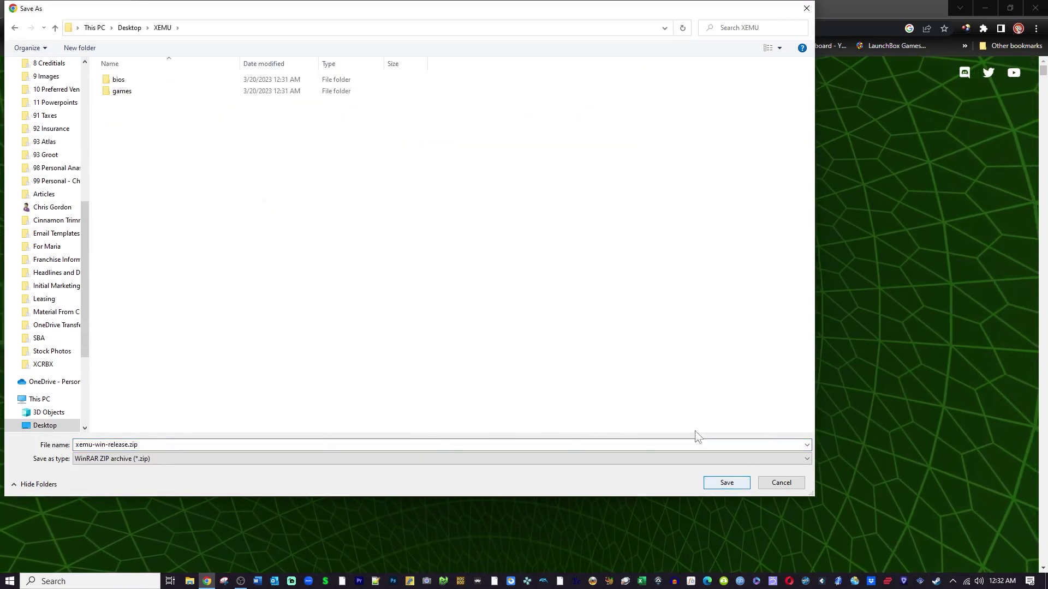
click(727, 482)
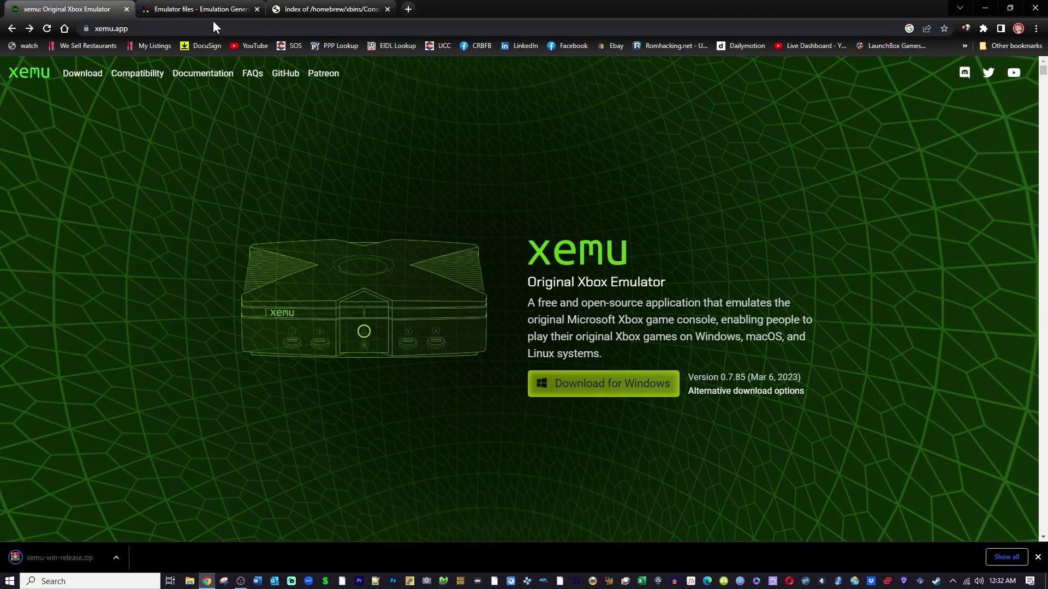
Step: From the wiki's Xbox section, save the Blank HDD image xbox_hdd.qcow2.zip into XEMU
click(212, 12)
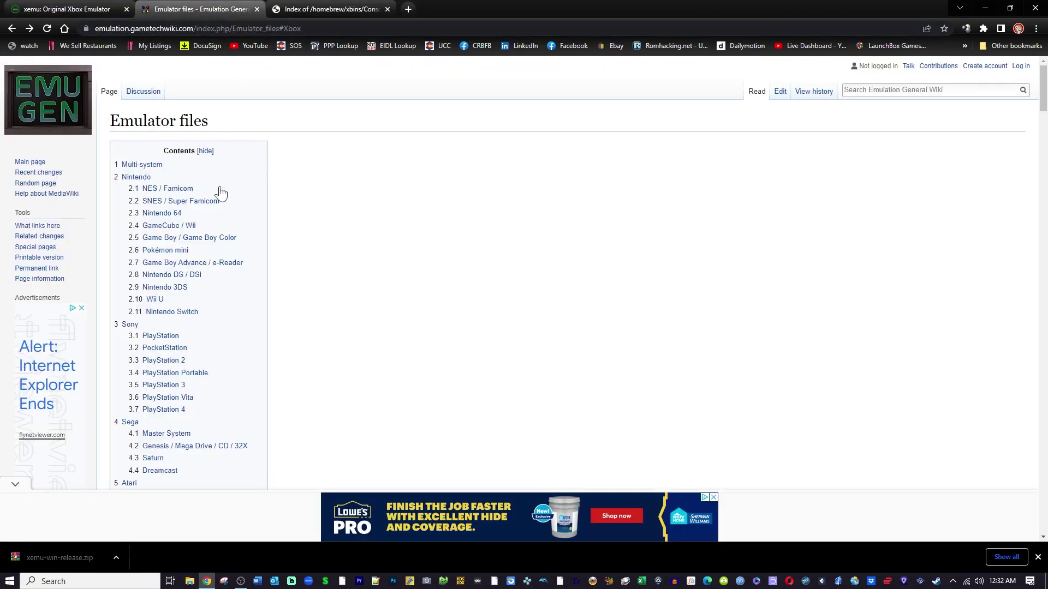
scroll(556, 262, down, 5)
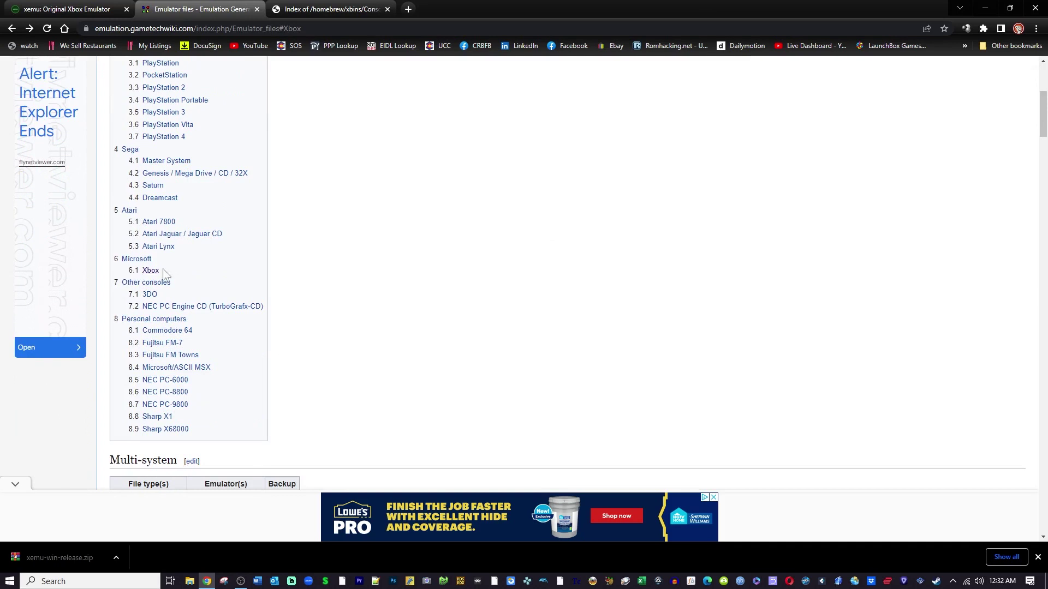
click(152, 271)
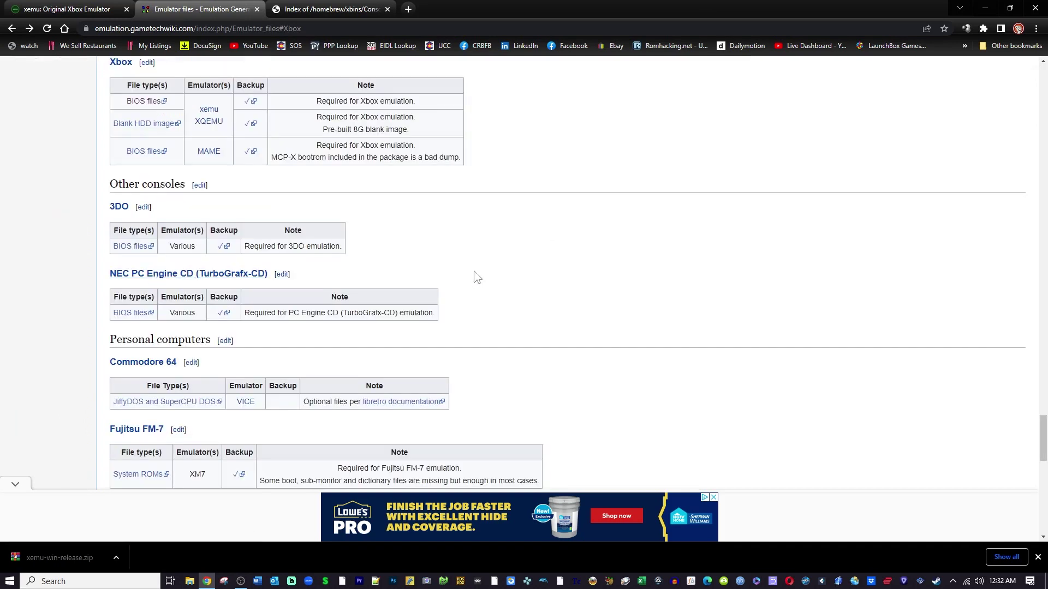
right_click(149, 127)
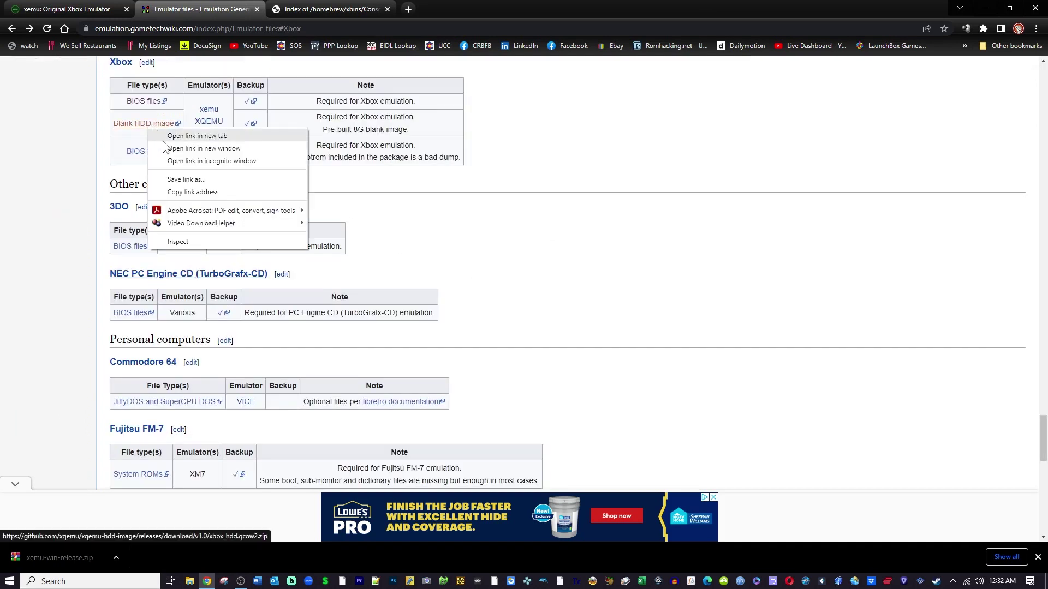
click(168, 137)
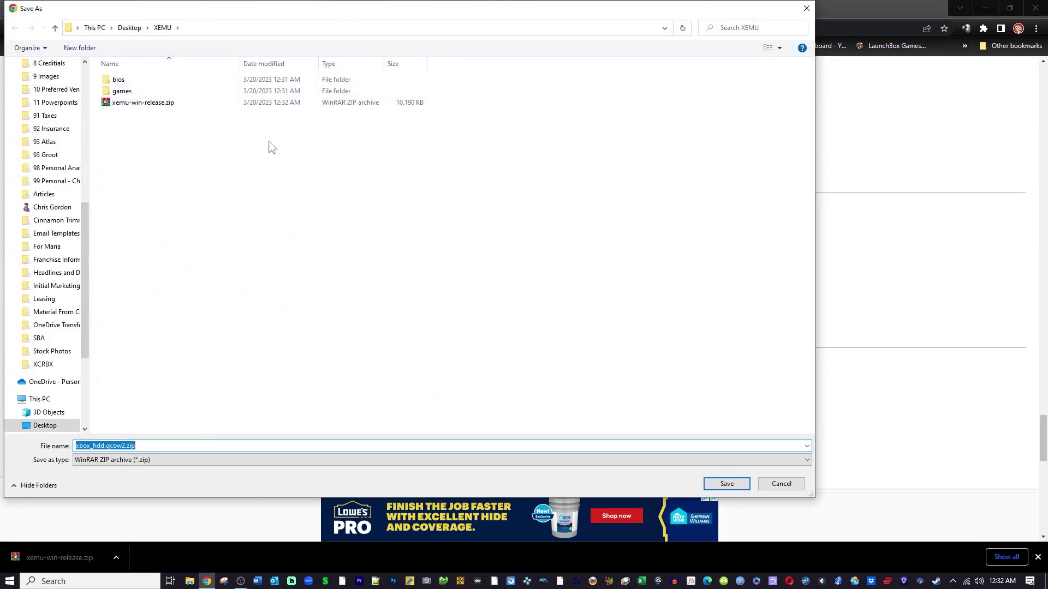
click(713, 488)
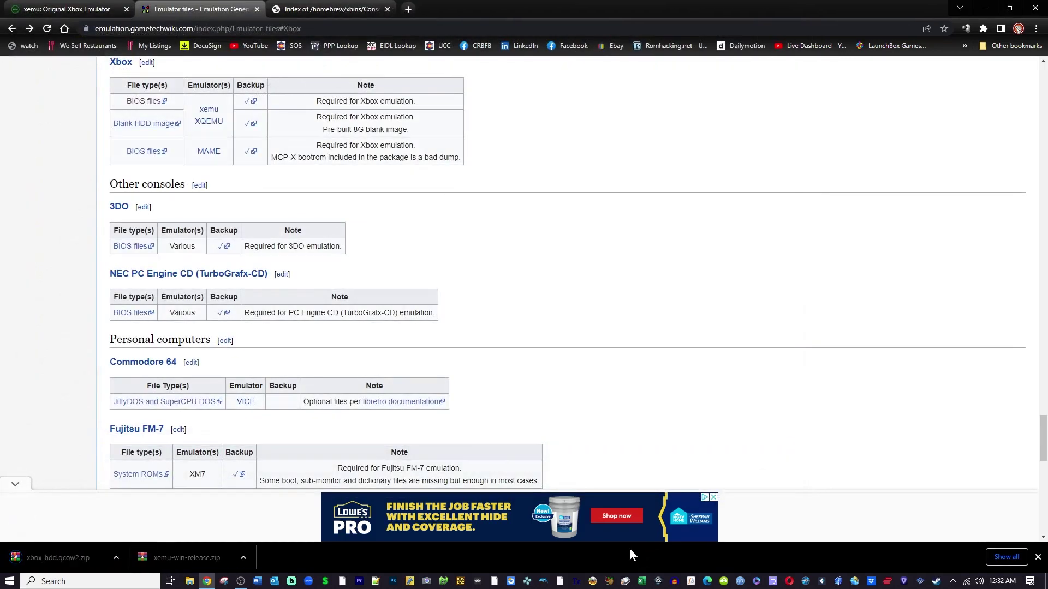
Step: Download Xbox BIOS.zip into the XEMU bios folder
click(142, 102)
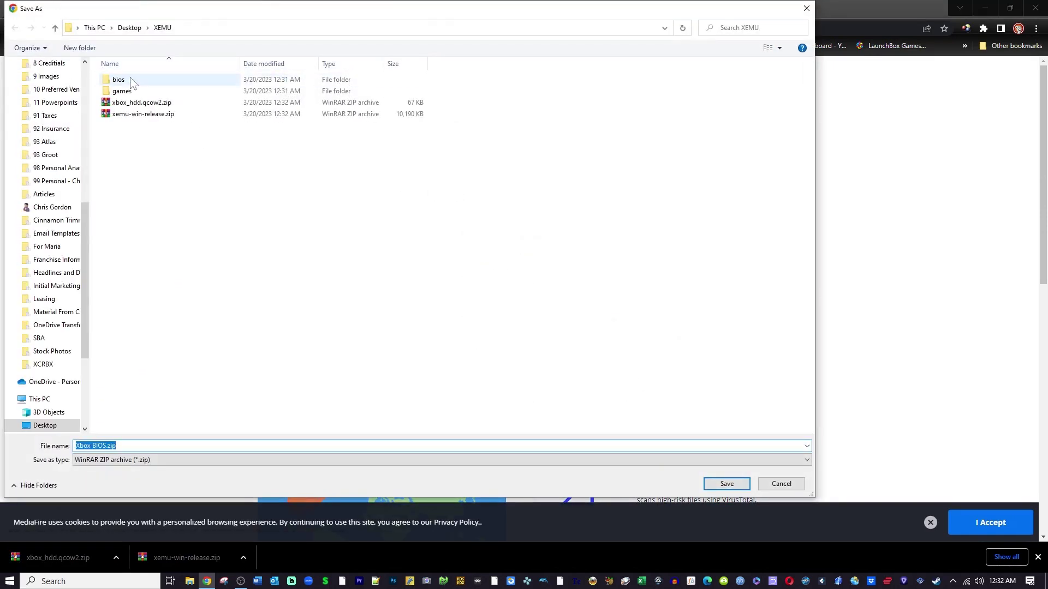
double_click(129, 81)
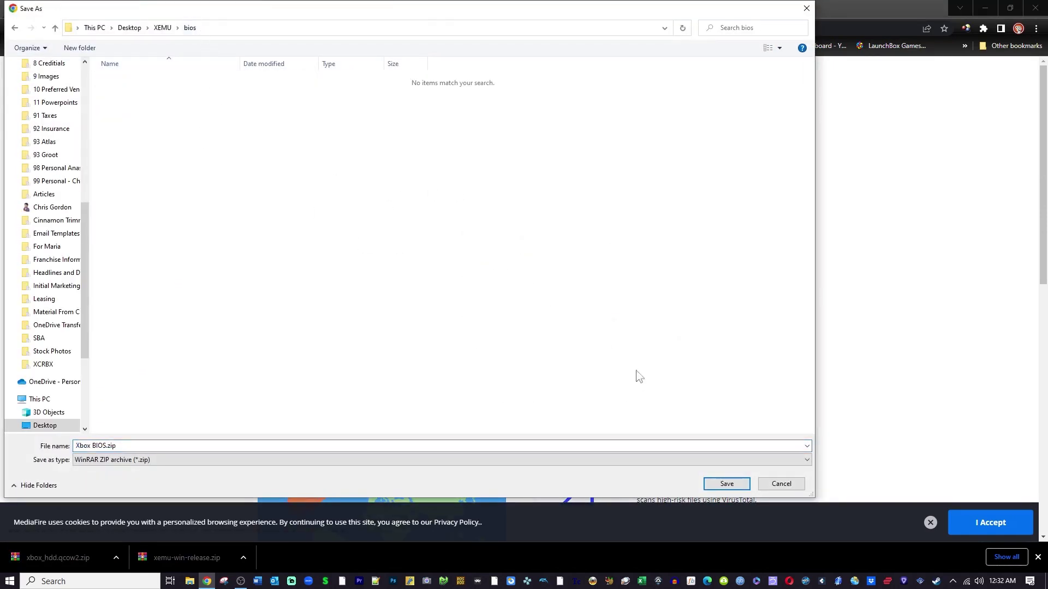
click(727, 484)
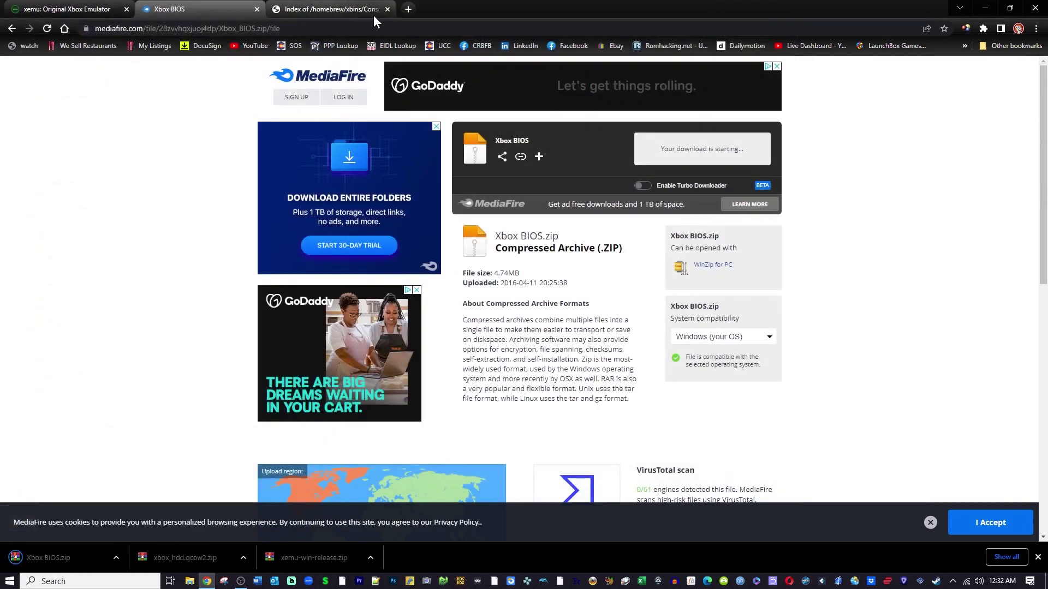
Step: Save Bios.Retail.4132.And.4627.XBOX-COMPLEX.rar from the BIOS index into the bios folder
click(330, 10)
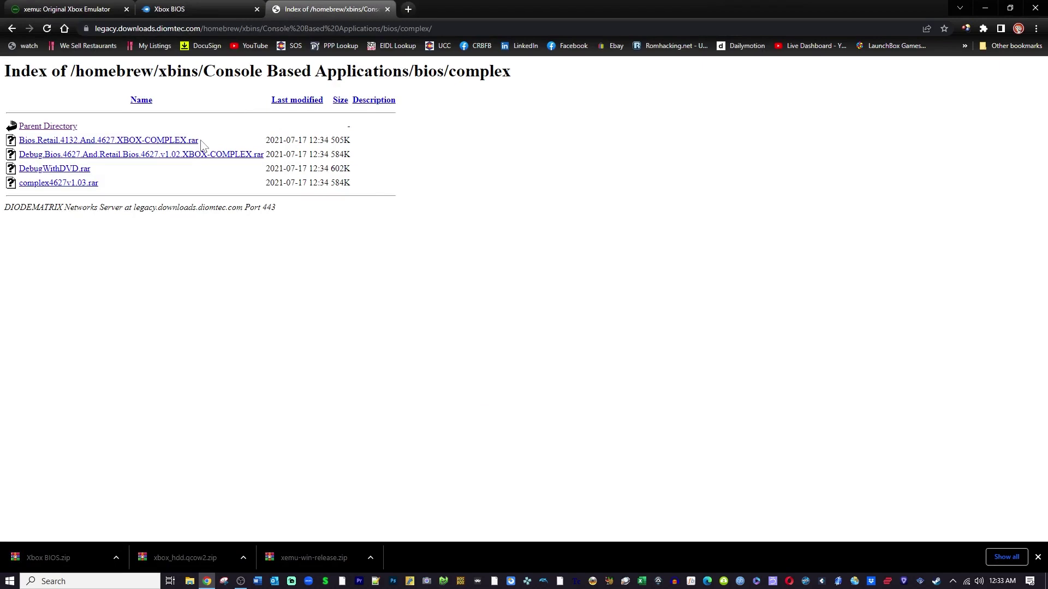
click(155, 141)
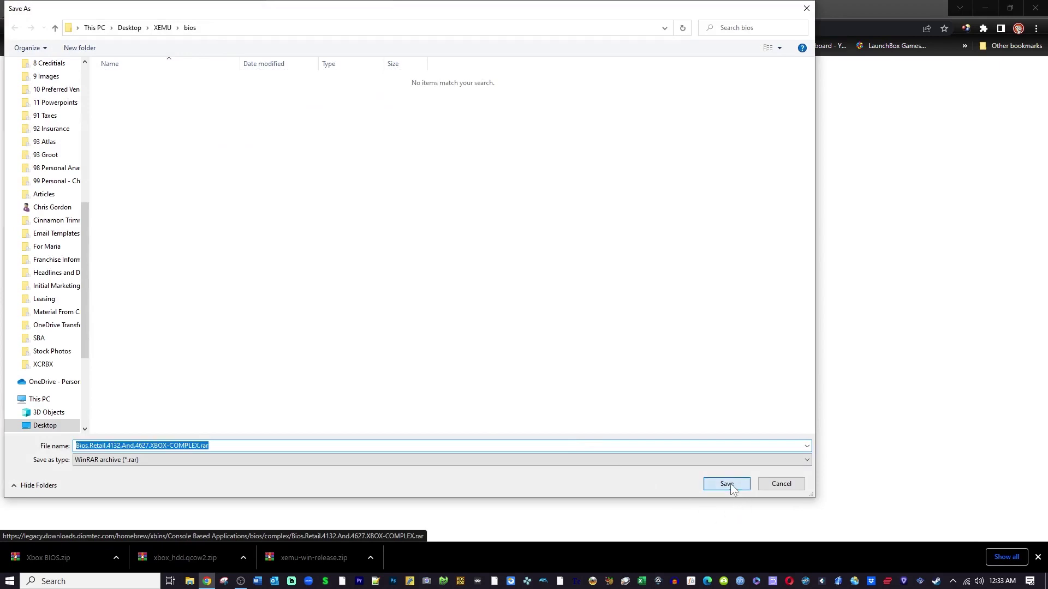
click(726, 484)
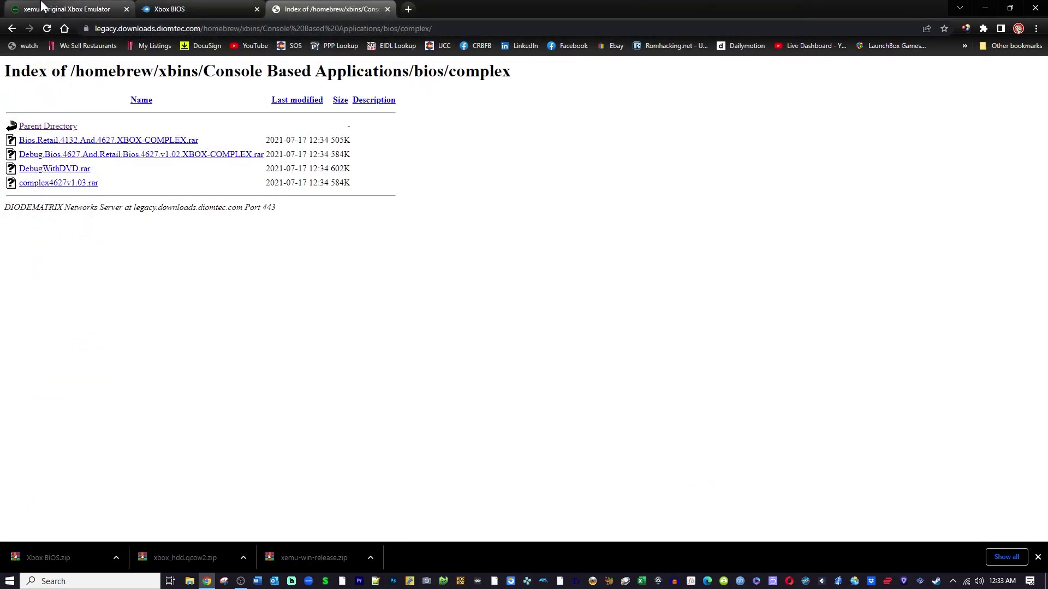
Step: Check xemu's Required Files page for the recommended COMPLEX 4627 BIOS, highlighting its name
click(65, 9)
key(alt+Left)
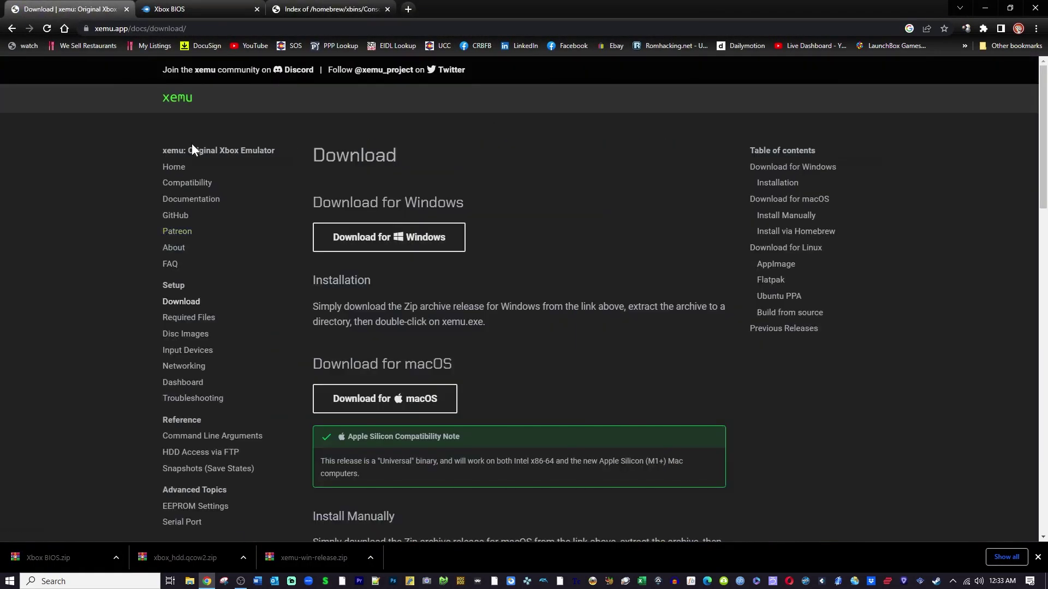
click(208, 318)
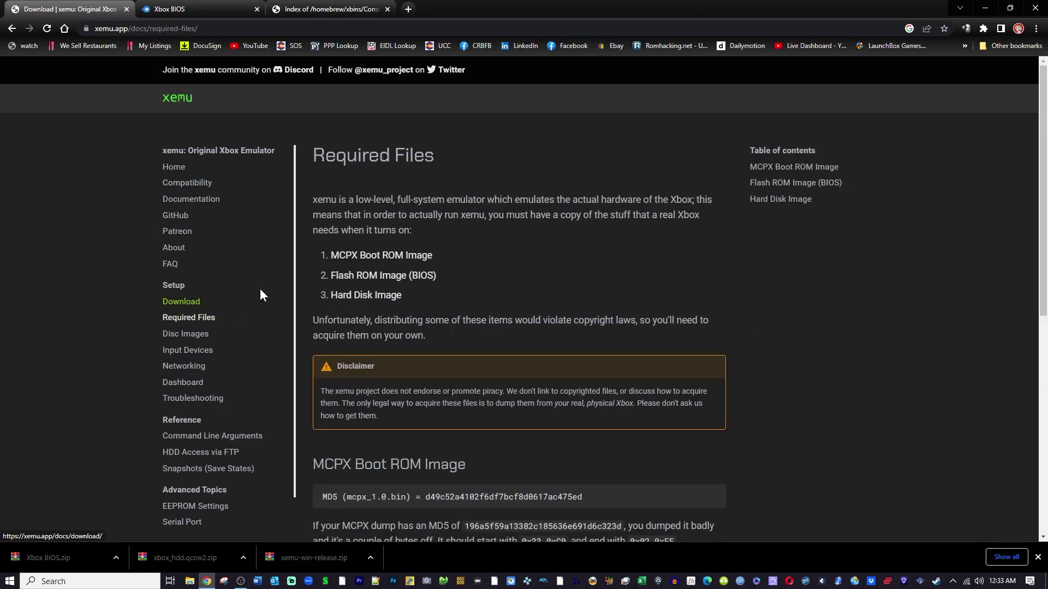
scroll(693, 266, down, 5)
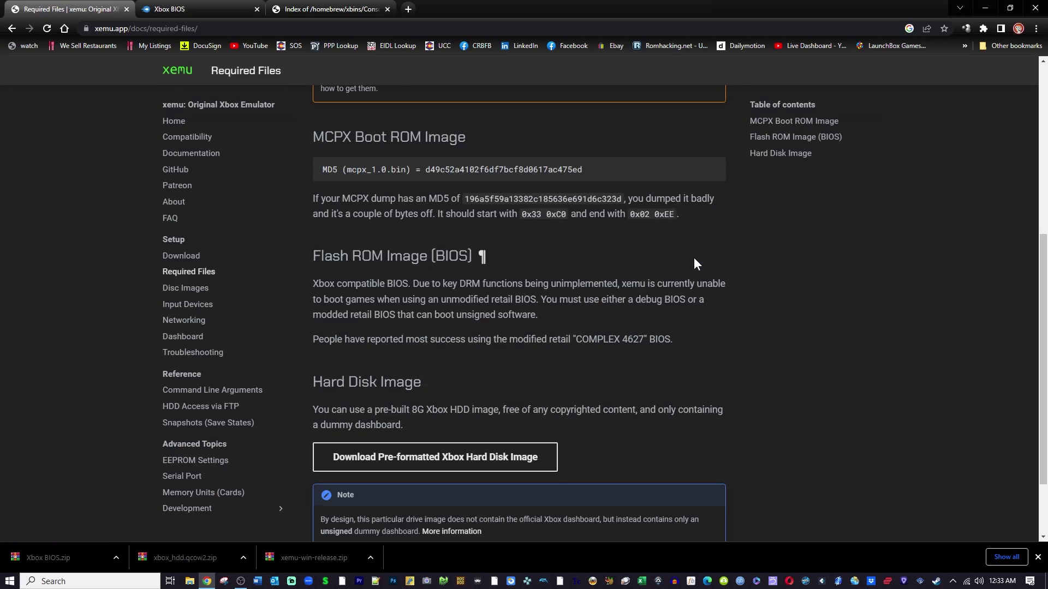
drag(570, 341, 655, 342)
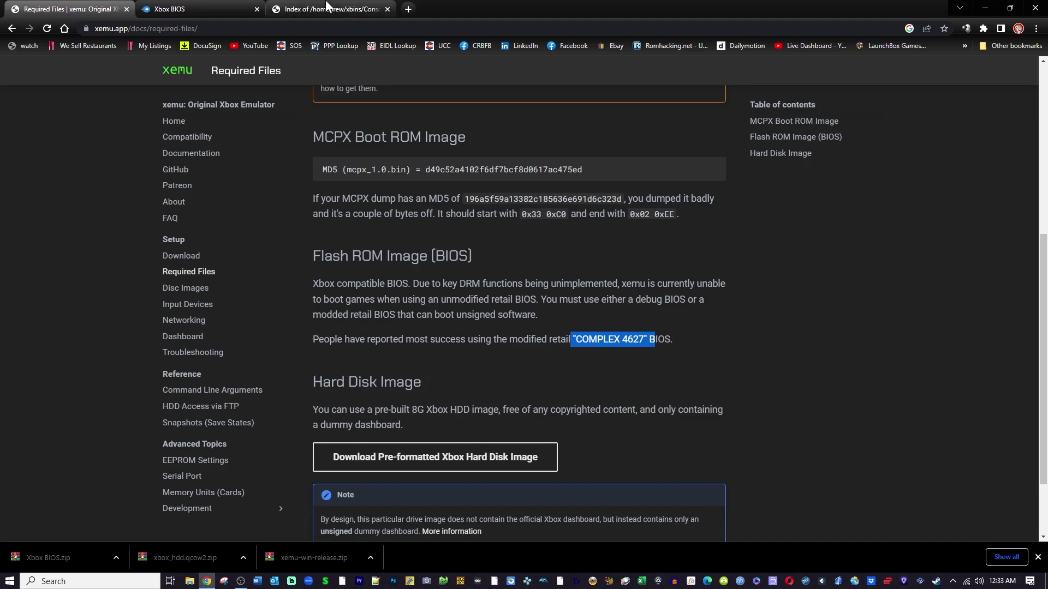
scroll(295, 195, up, 5)
Step: Review xemu.app's compatibility chart and game grid, then minimize Chrome
click(12, 27)
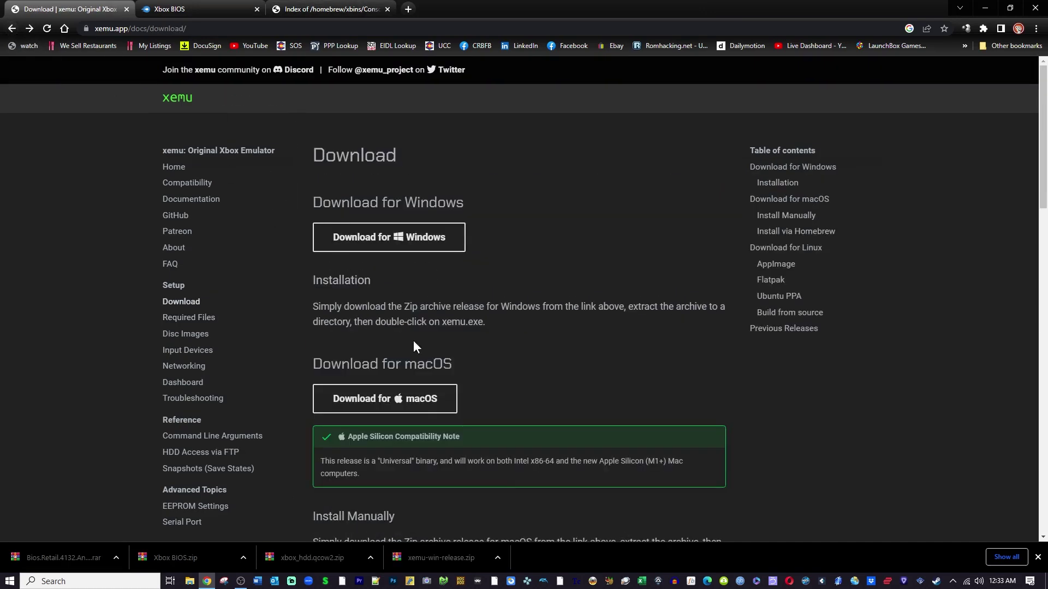
click(12, 28)
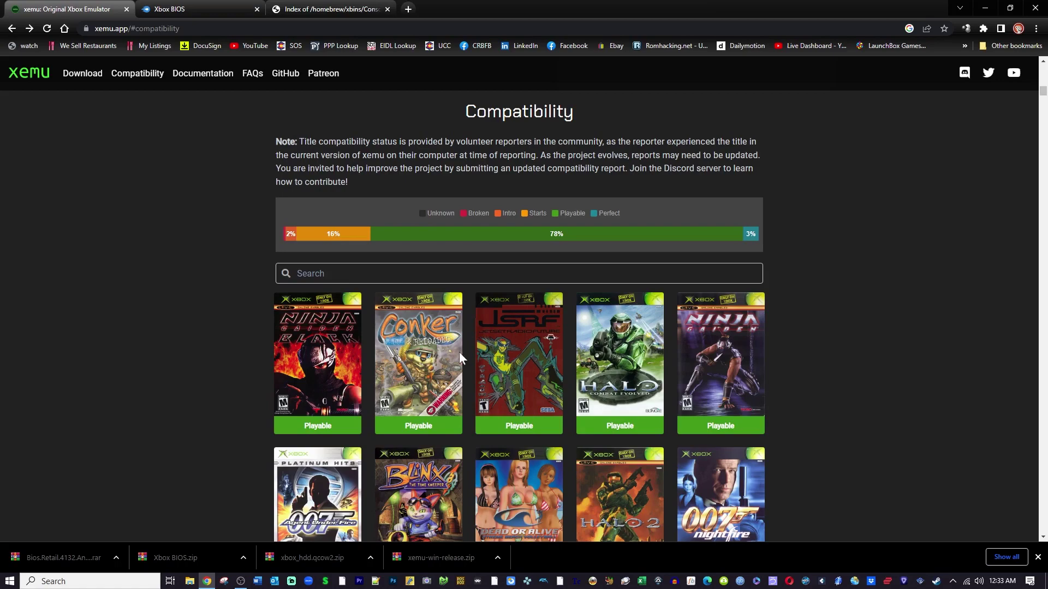
scroll(808, 339, down, 10)
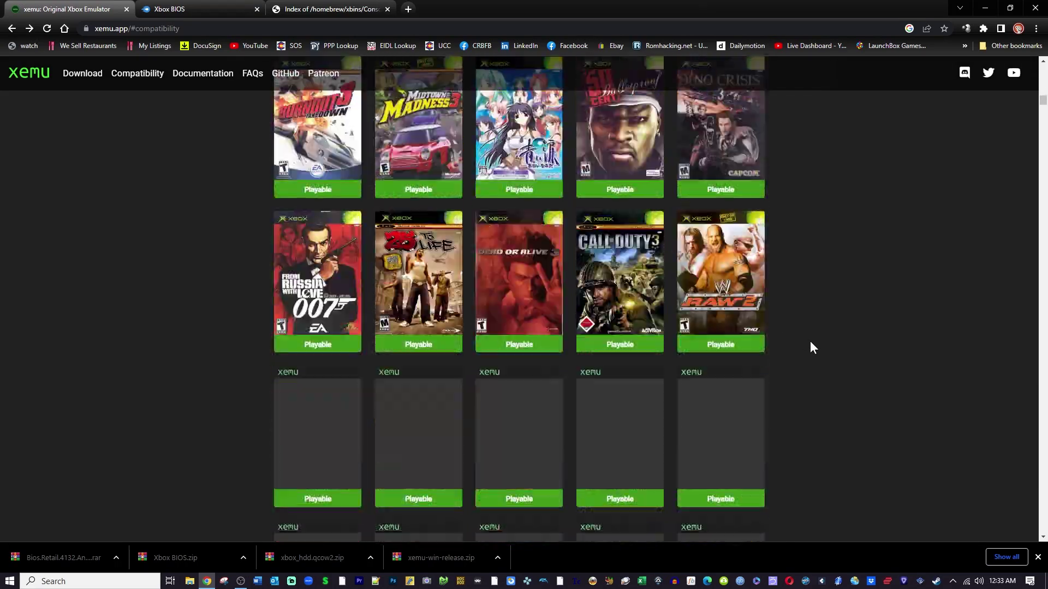
scroll(809, 341, up, 12)
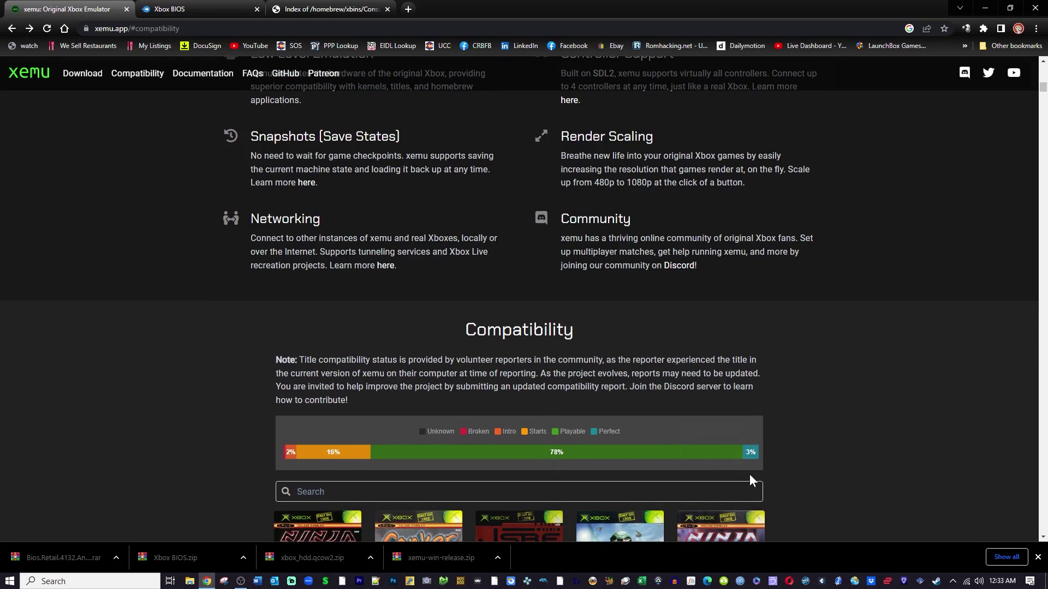
mouse_move(752, 460)
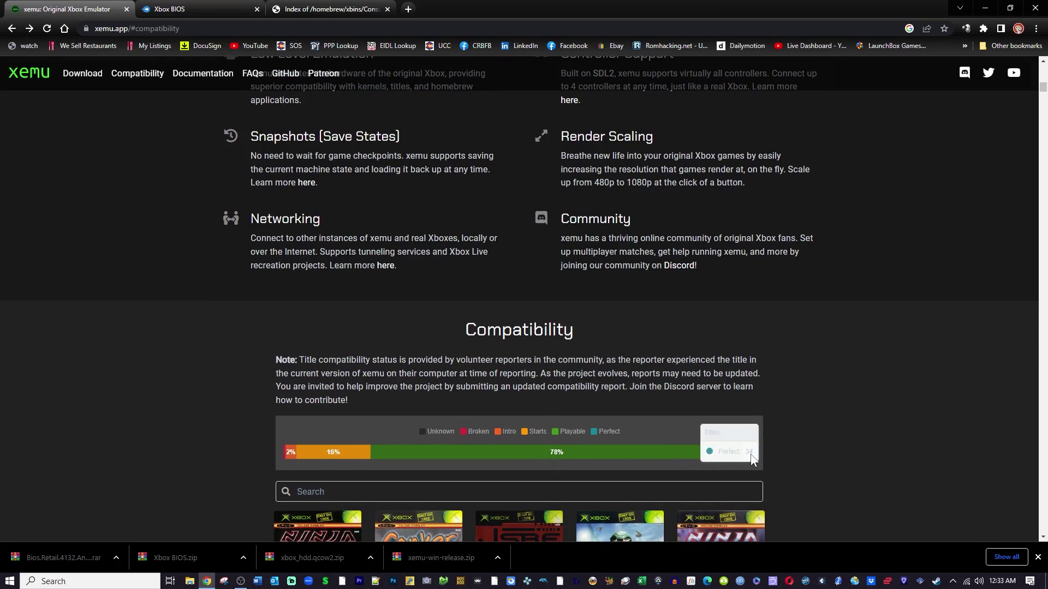
mouse_move(324, 457)
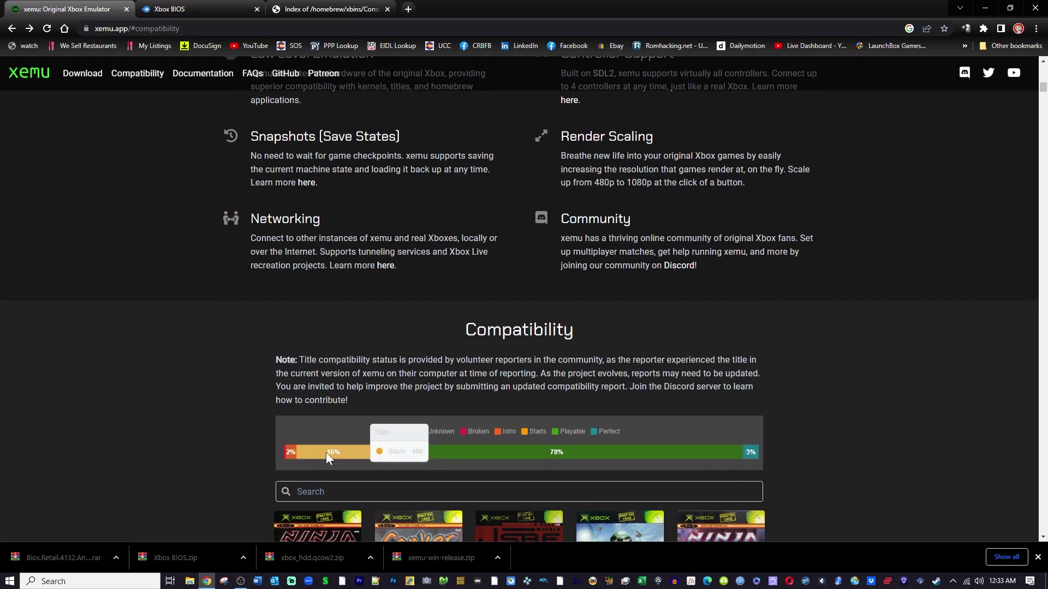
mouse_move(288, 455)
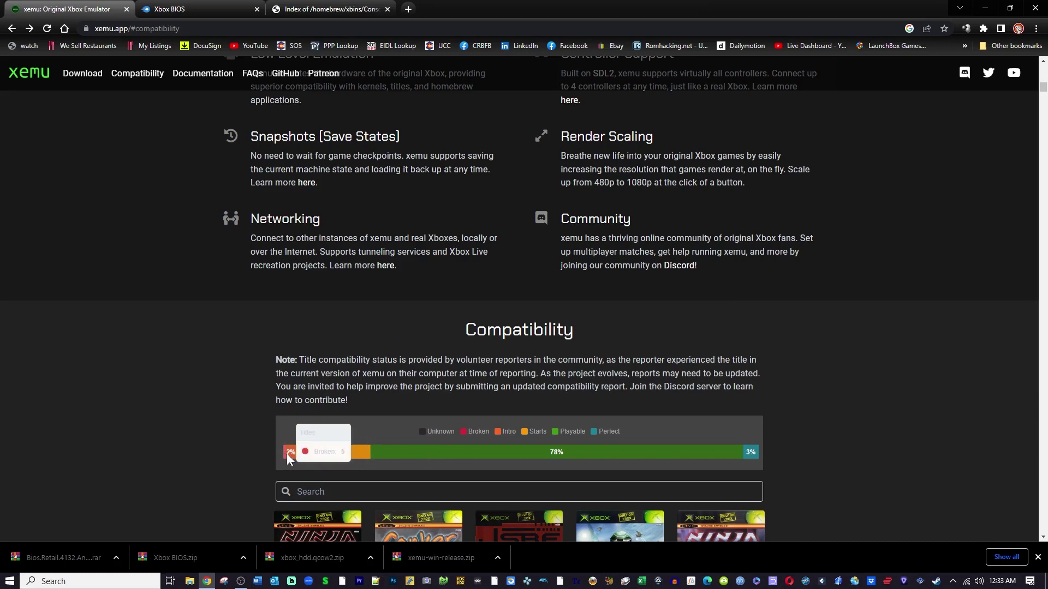
scroll(827, 479, down, 4)
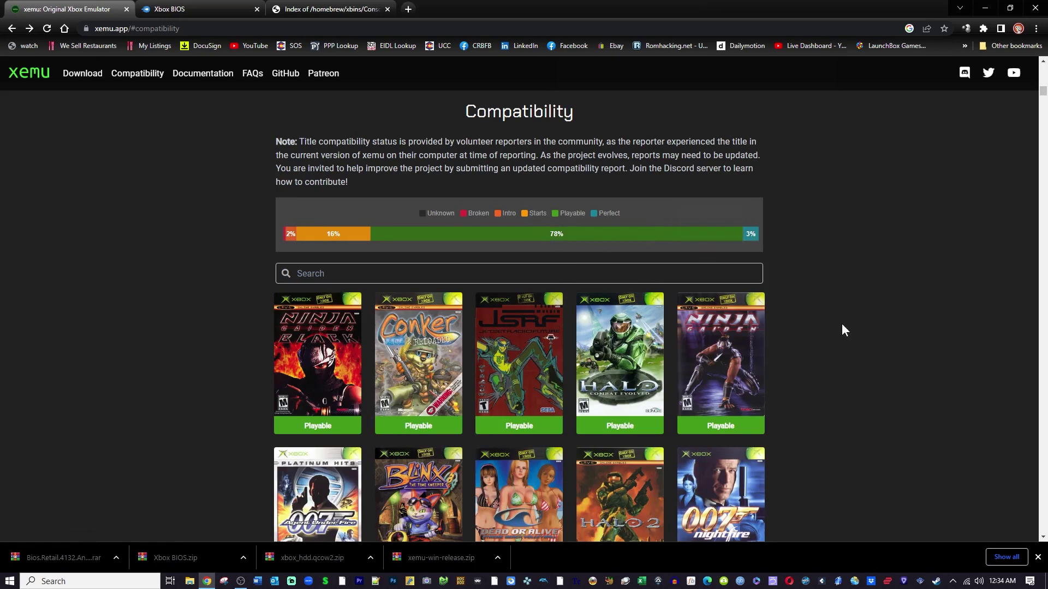
click(983, 8)
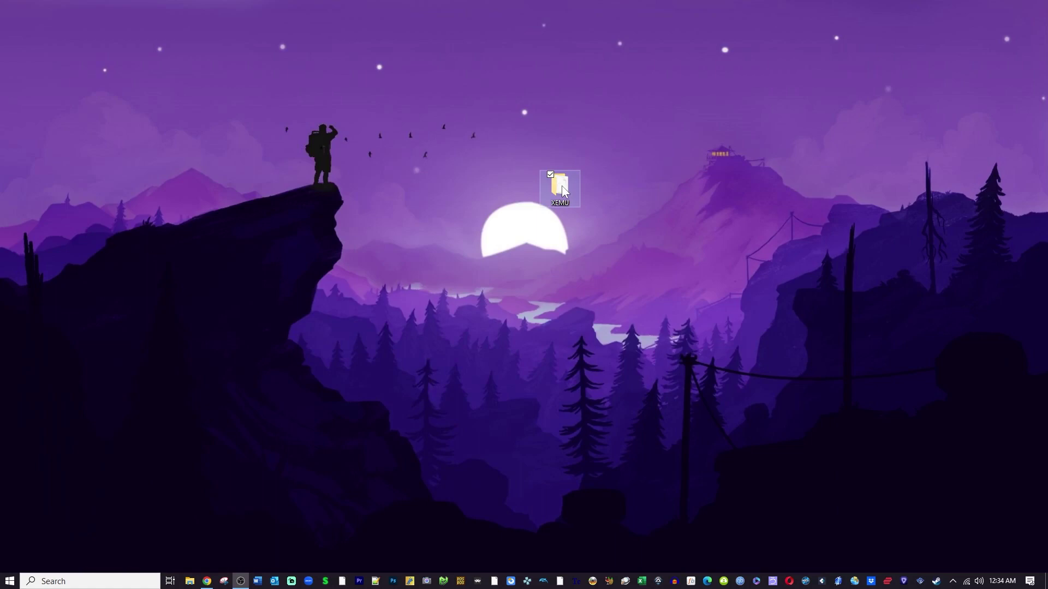
Step: In XEMU, extract xemu-win-release.zip and delete the zip
double_click(563, 186)
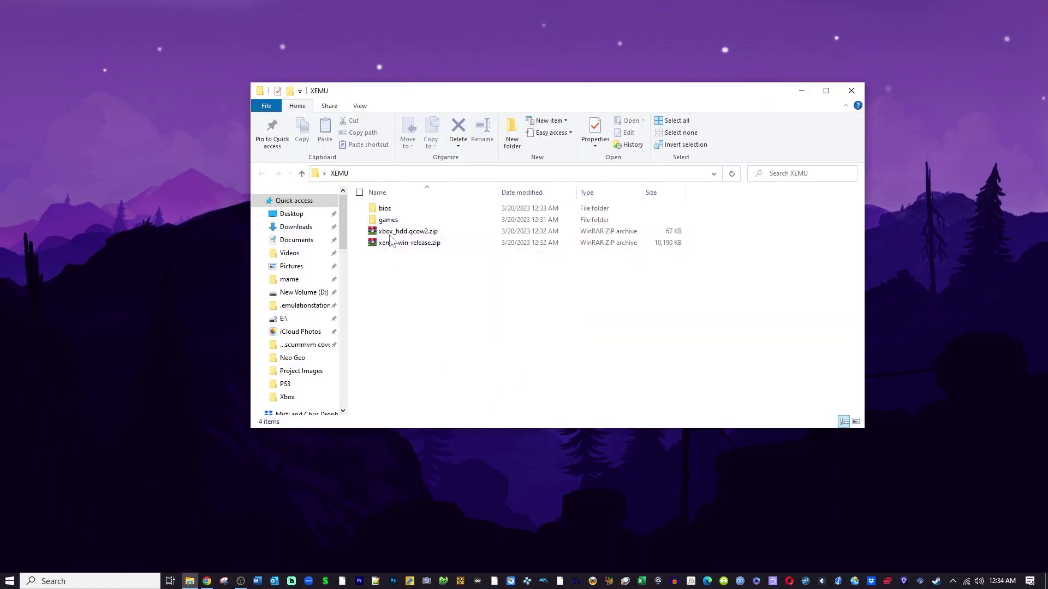
click(398, 242)
right_click(401, 243)
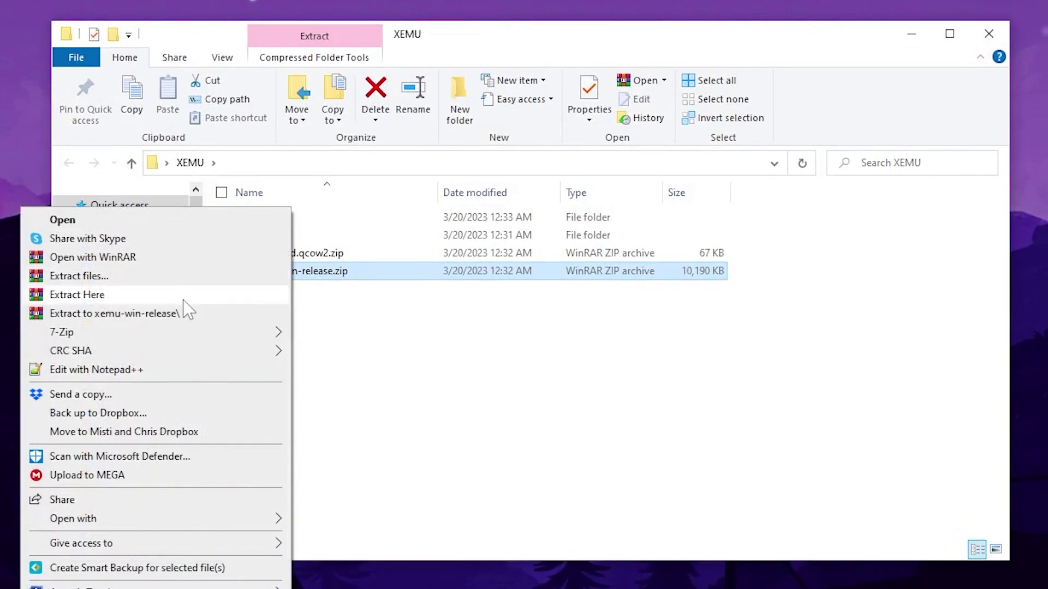
click(186, 296)
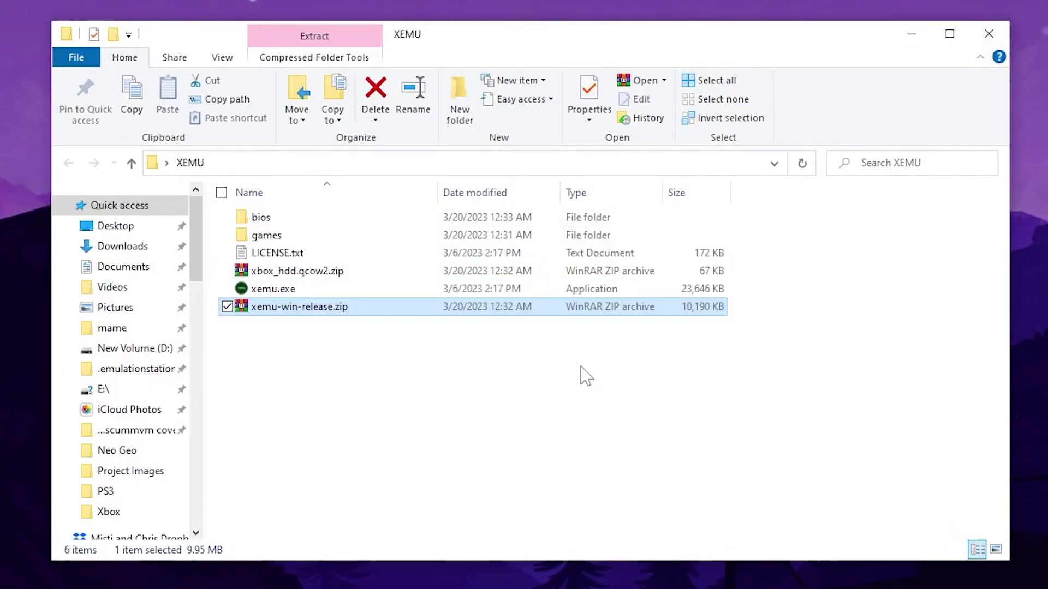
key(Delete)
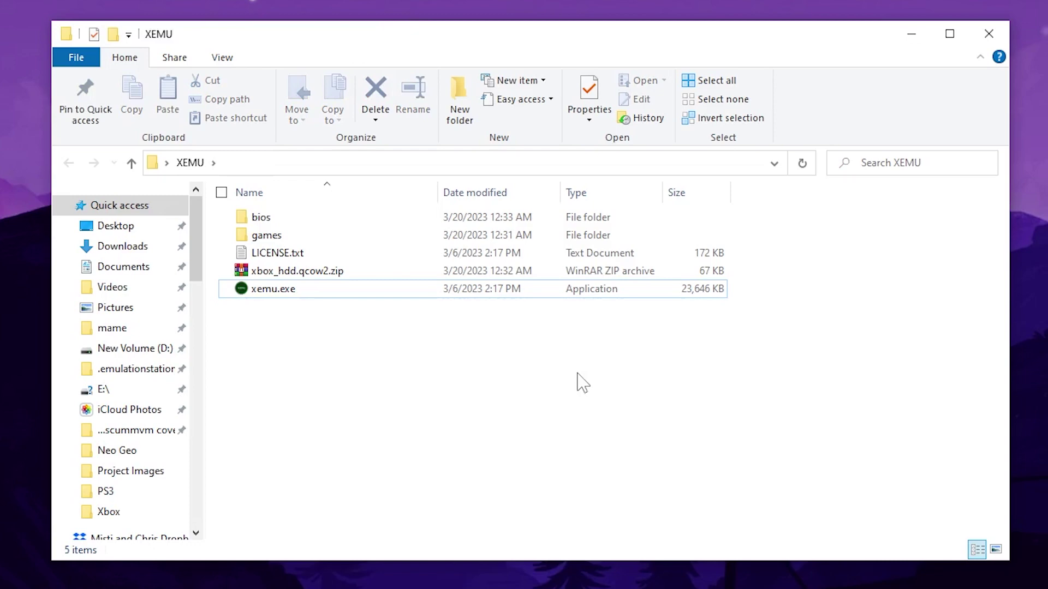
Step: Extract xbox_hdd.qcow2.zip into XEMU and delete the archive
right_click(287, 273)
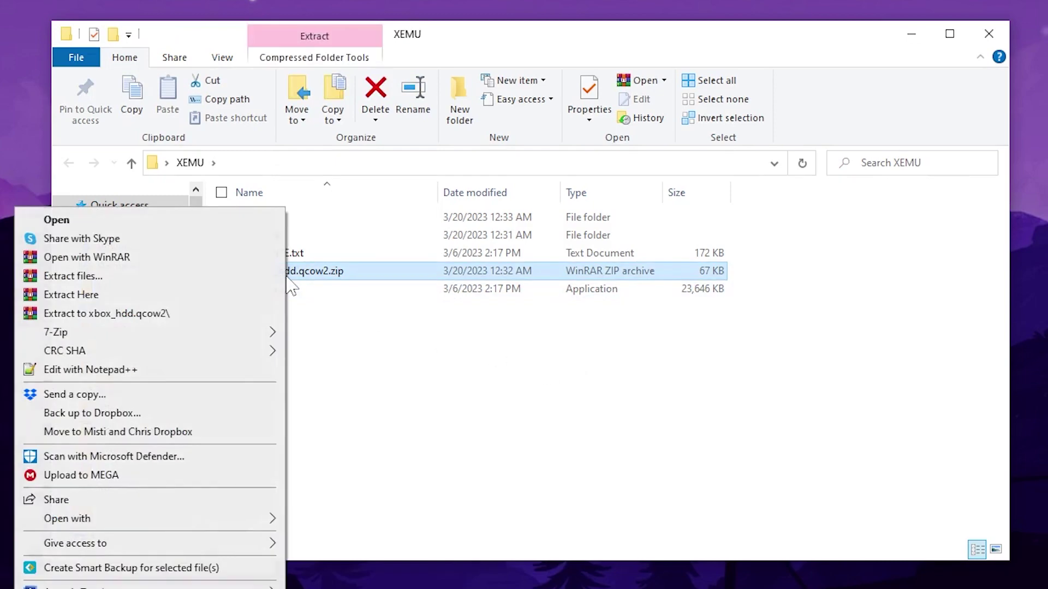
click(234, 313)
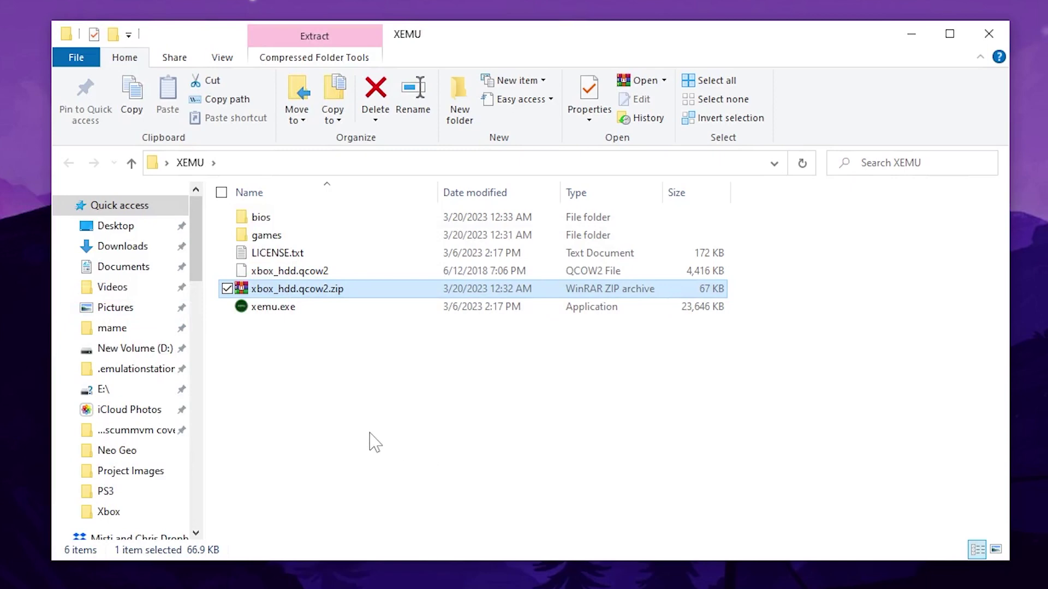
key(Delete)
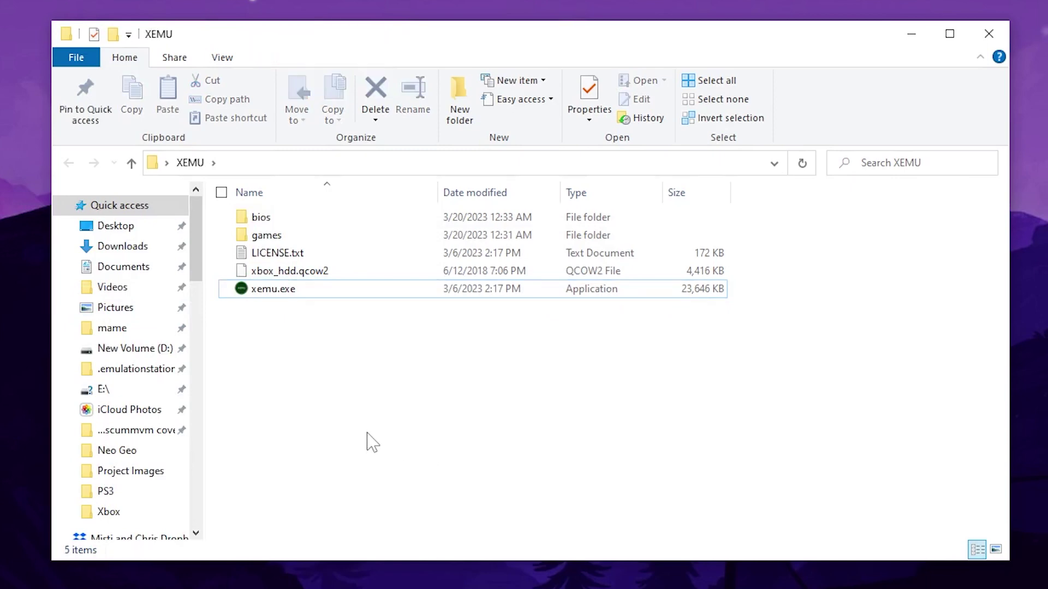
Step: In the bios folder, extract Xbox BIOS.zip here and delete the zip
double_click(322, 218)
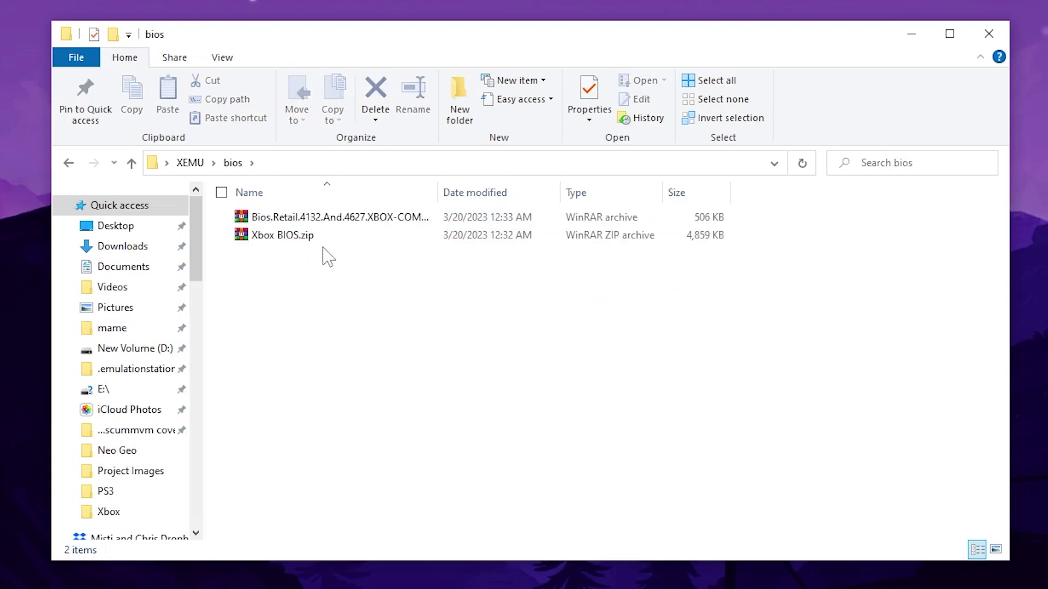
click(306, 240)
right_click(307, 240)
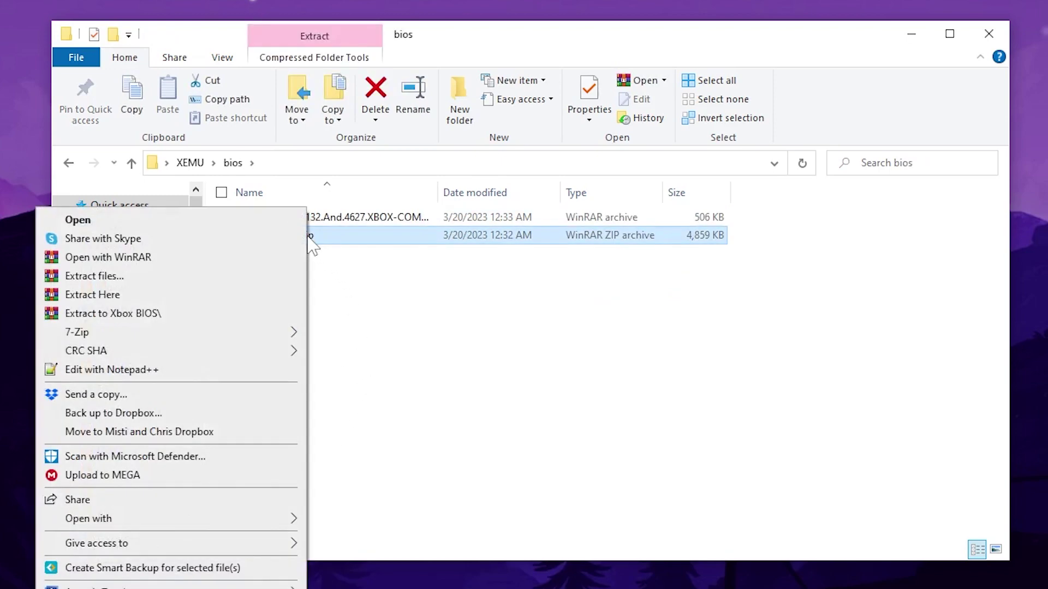
click(209, 301)
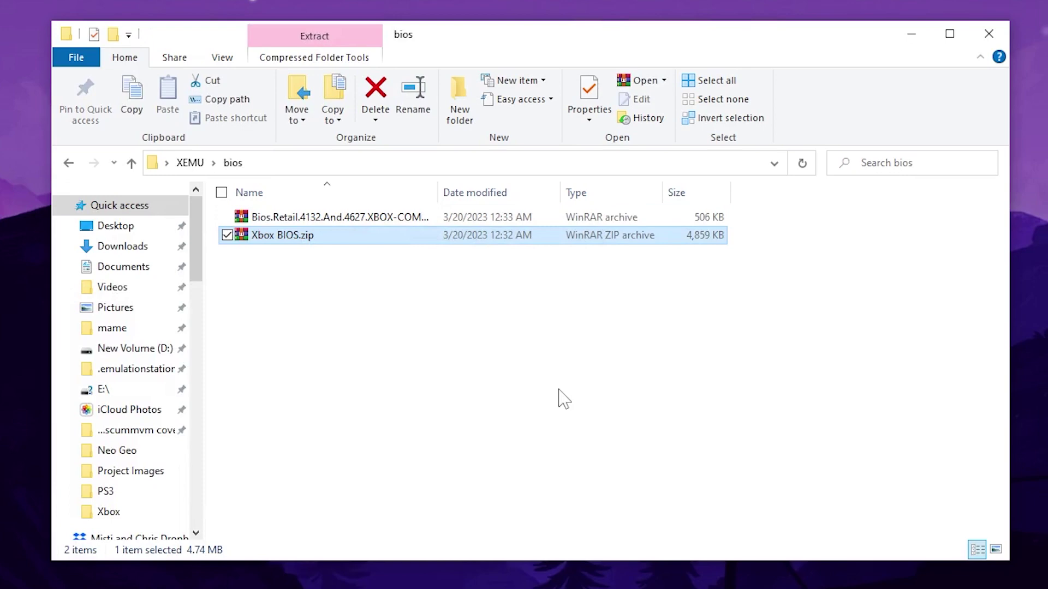
key(Delete)
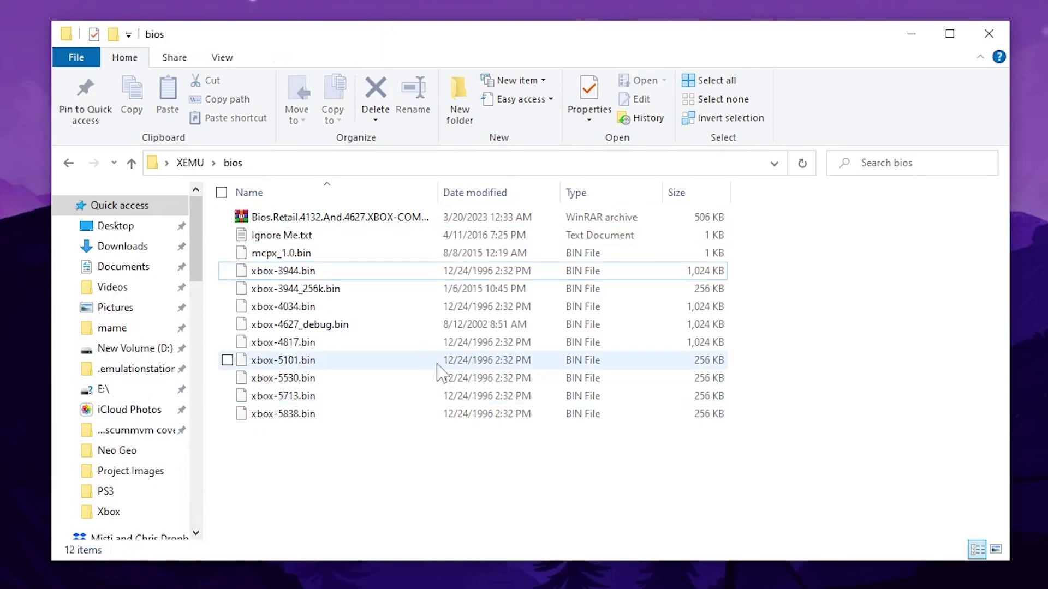
Step: Extract the Bios.Retail COMPLEX archive, delete it, and return to XEMU
click(406, 221)
right_click(407, 224)
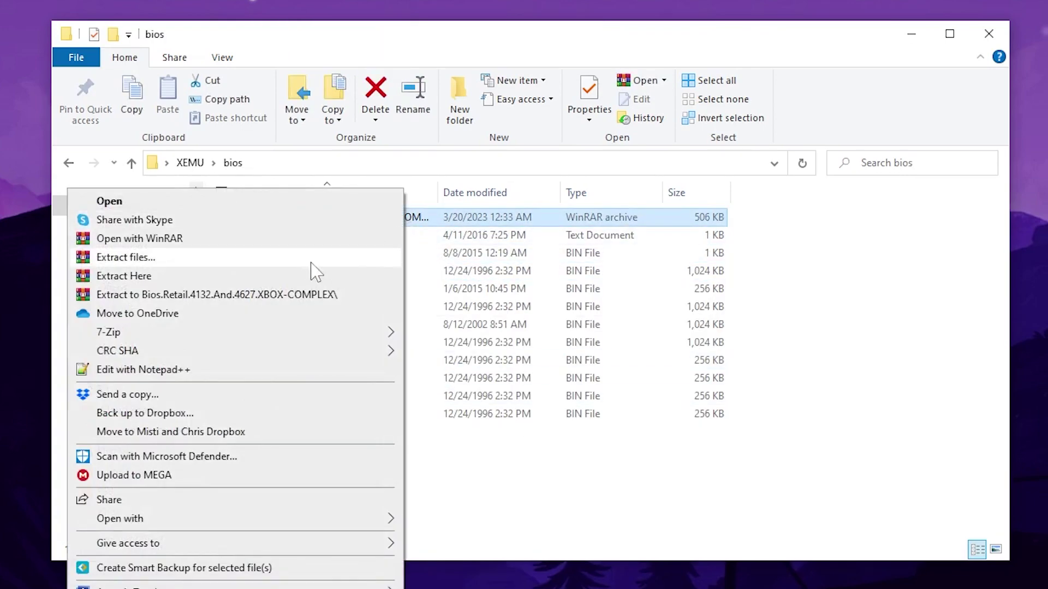
click(304, 280)
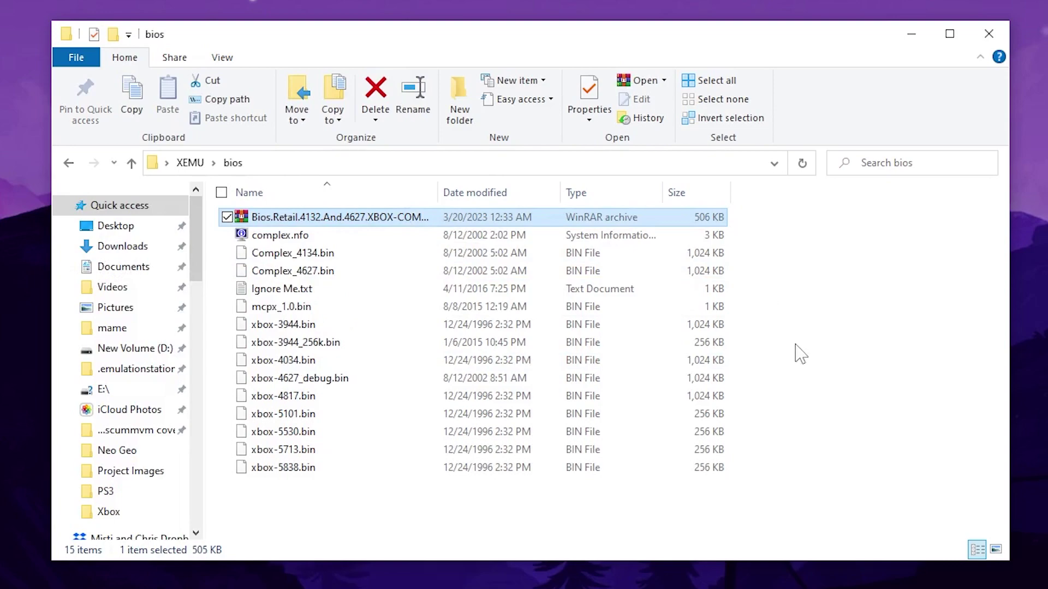
key(Delete)
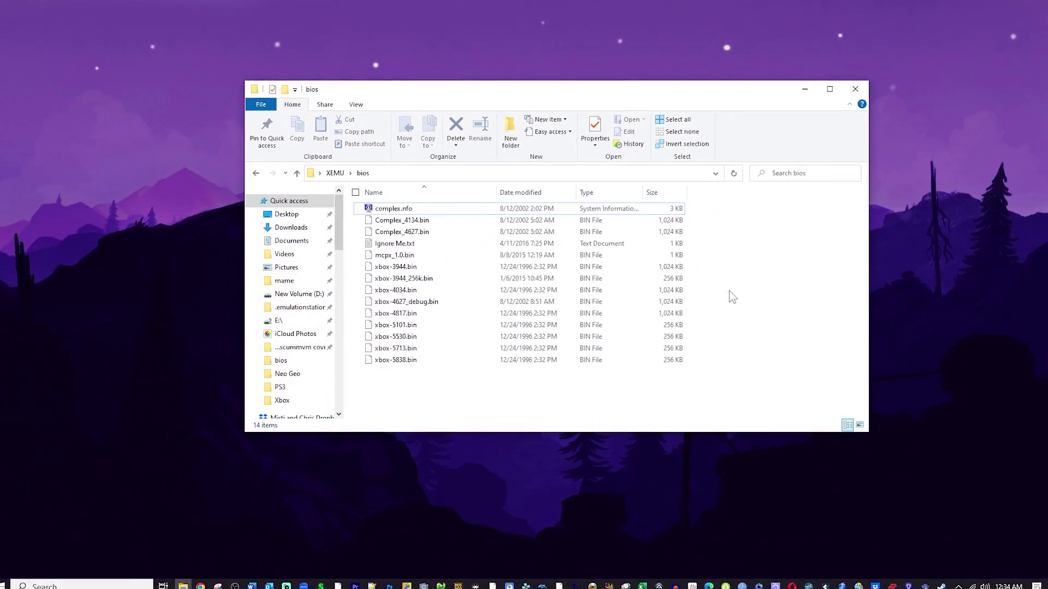
click(429, 233)
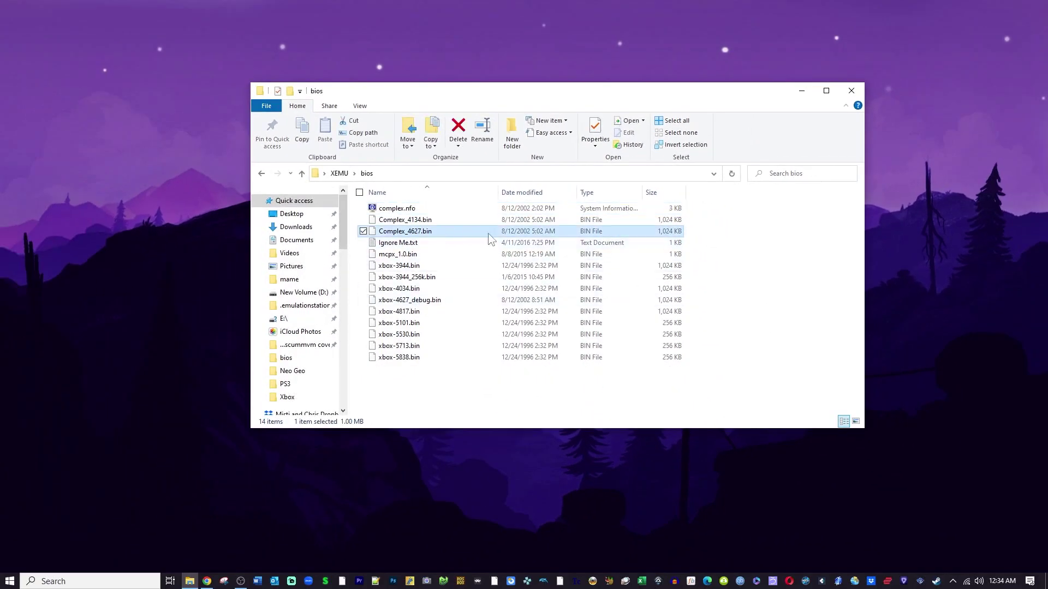
click(301, 174)
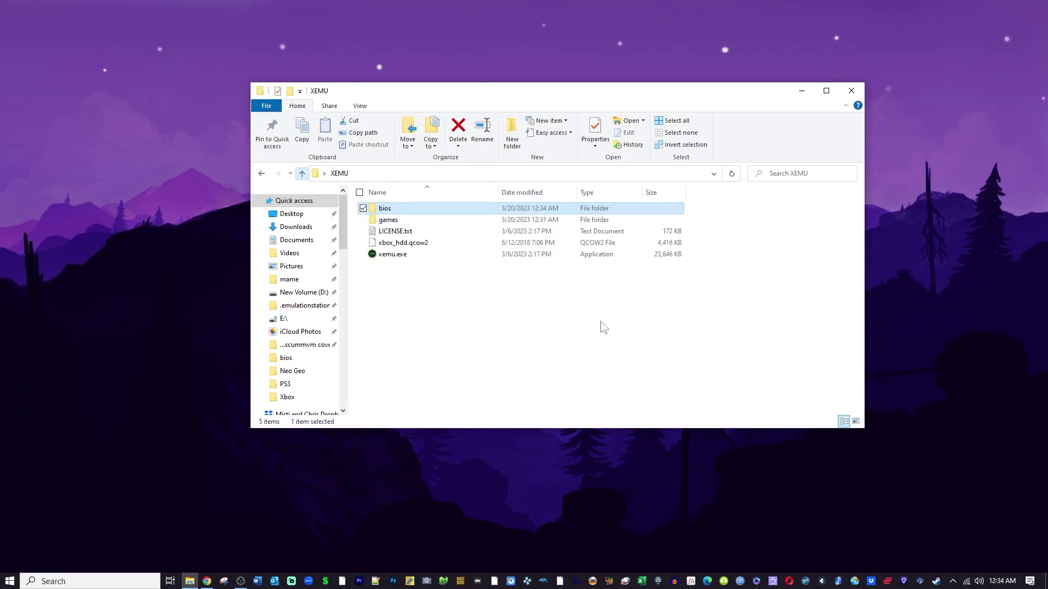
Step: Launch xemu.exe and view Machine > System's boot ROM, BIOS, HDD and EEPROM files
double_click(411, 254)
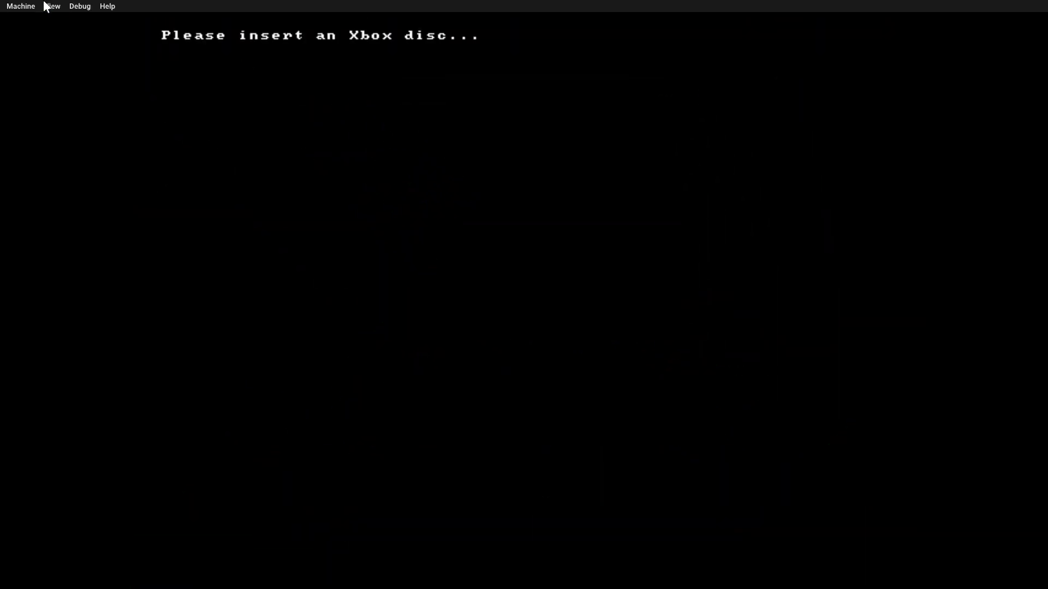
click(16, 6)
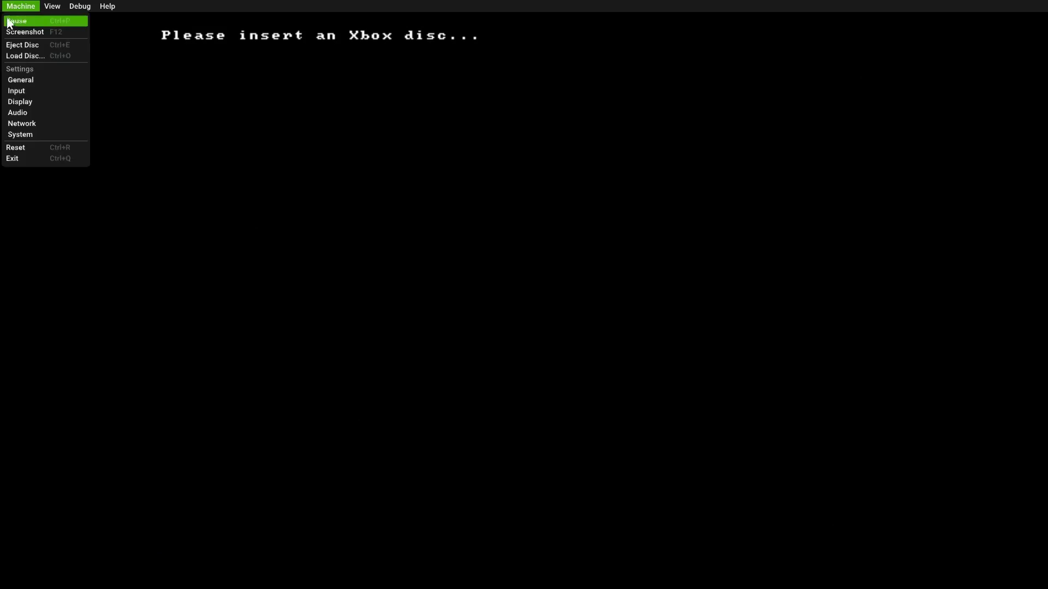
click(32, 134)
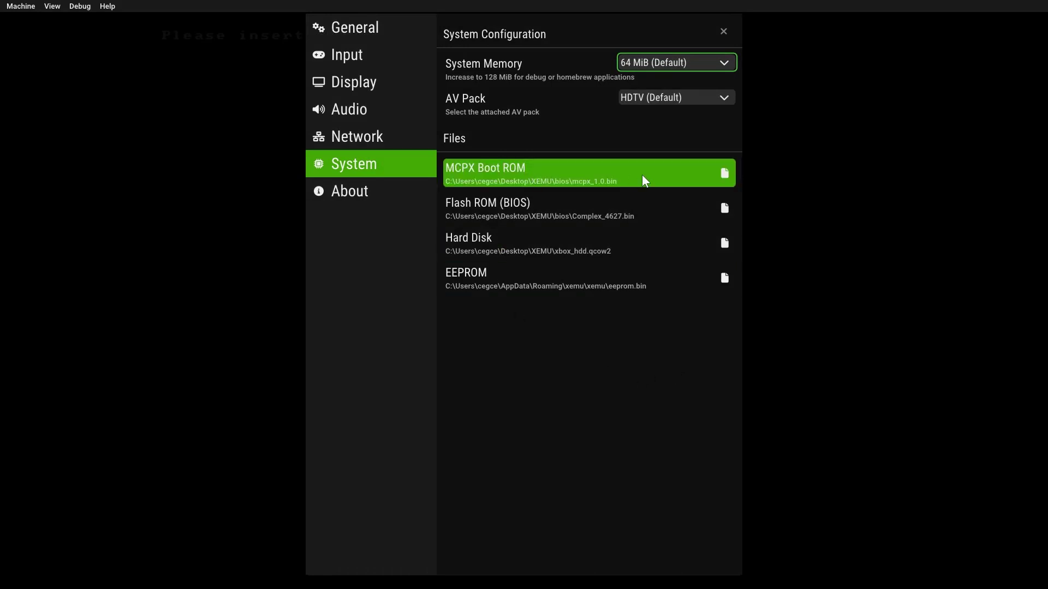
Step: Set the MCPX Boot ROM to mcpx_1.0.bin and the Flash ROM to Complex_4627.bin
click(713, 175)
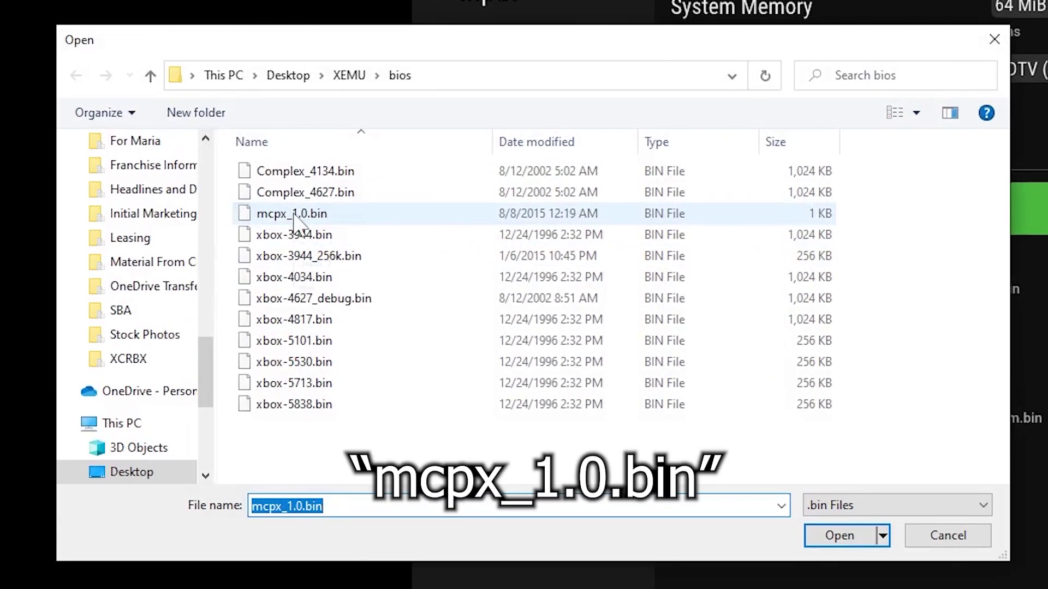
click(244, 175)
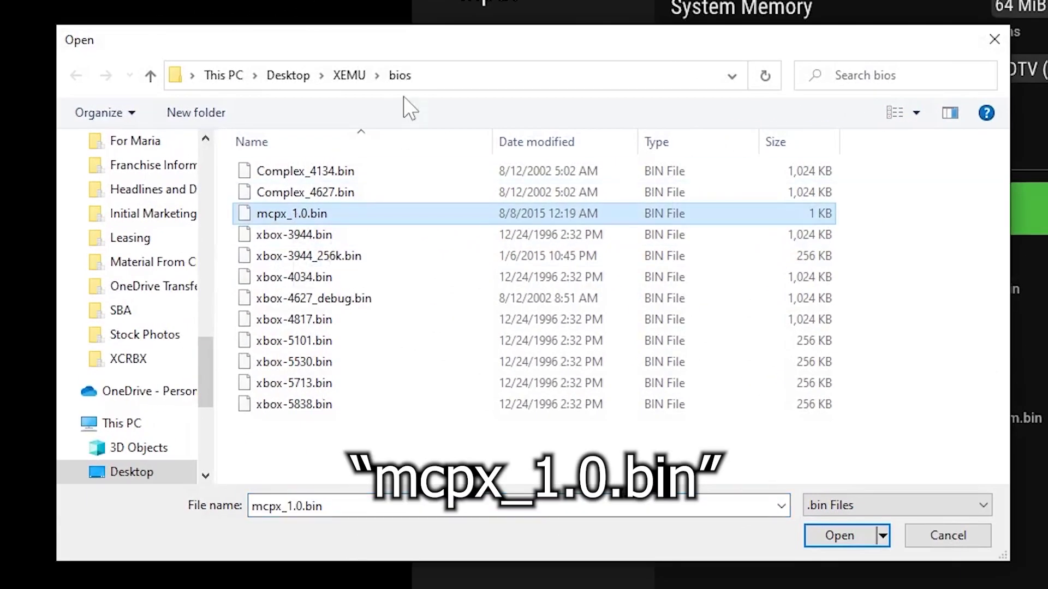
click(838, 536)
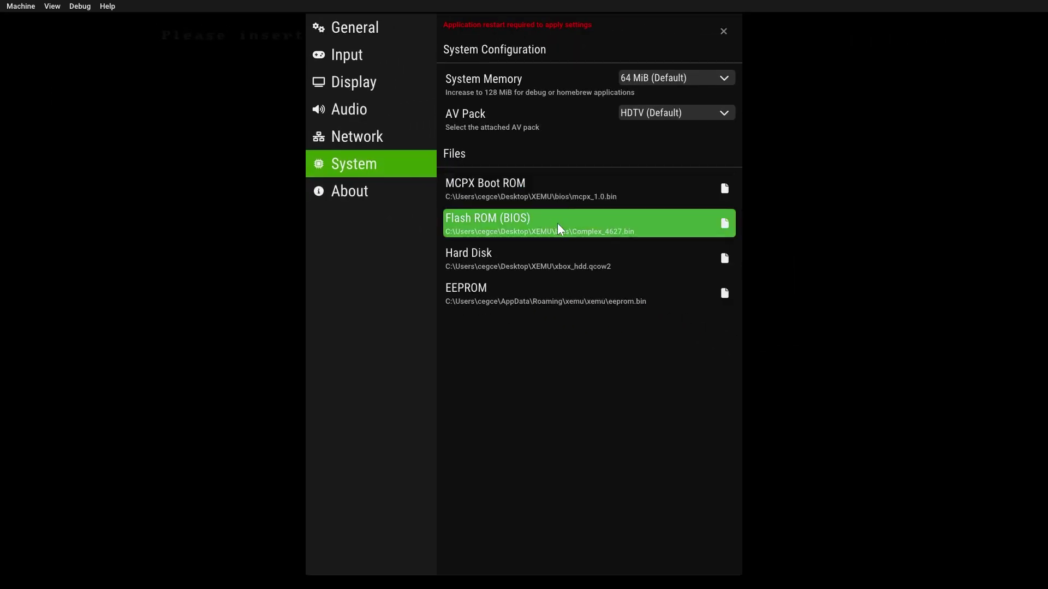
click(558, 223)
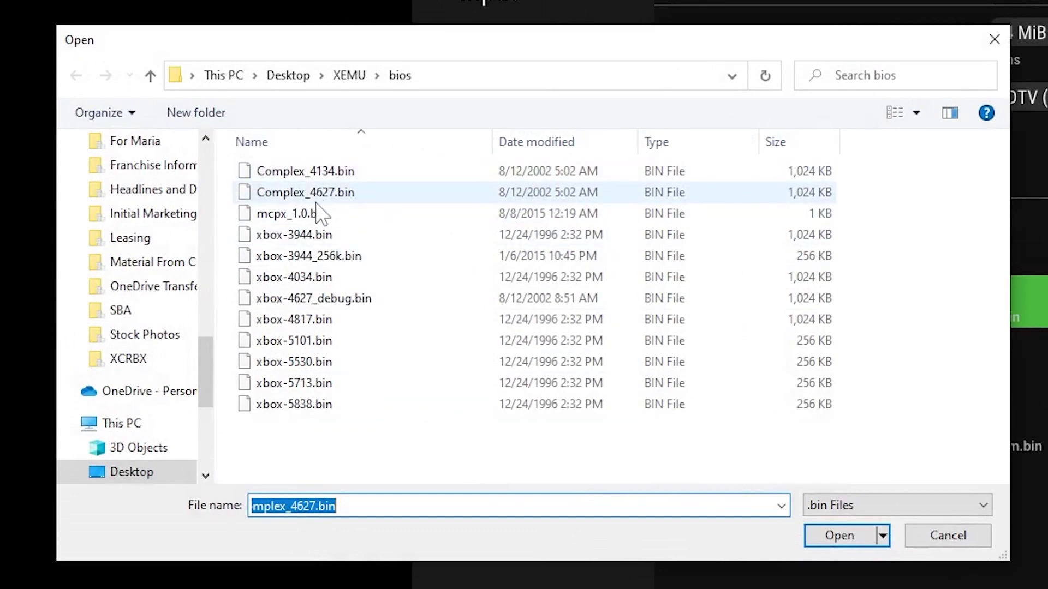
click(317, 197)
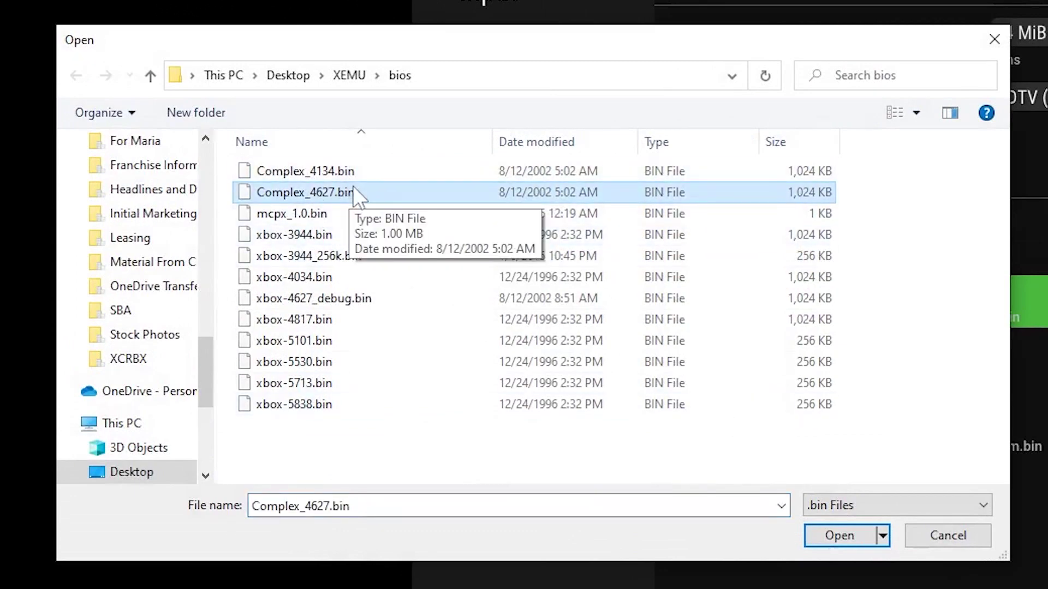
click(857, 532)
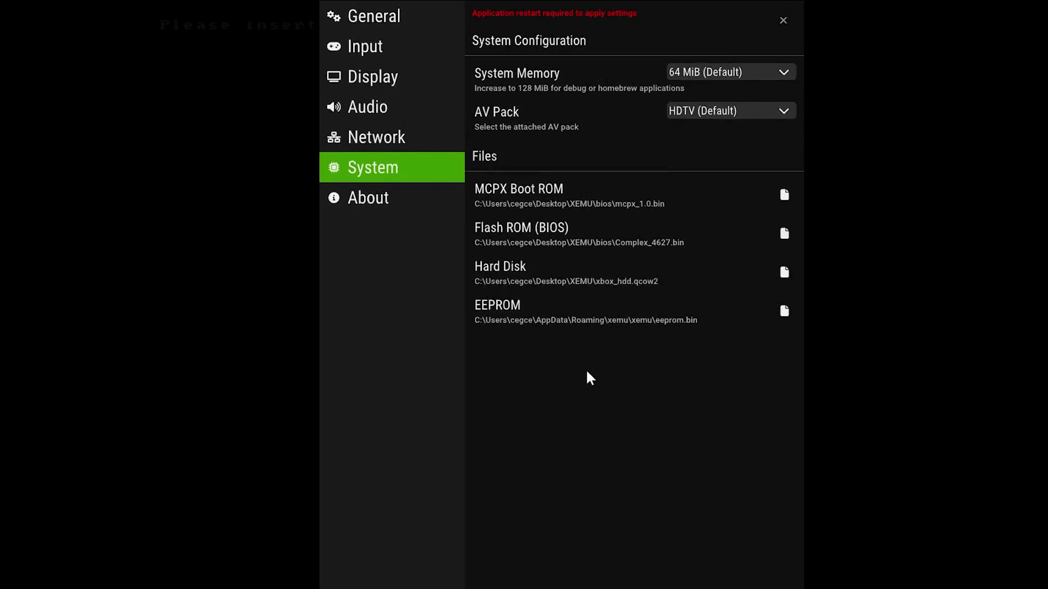
Step: Point the hard disk image to xbox_hdd.qcow2
click(488, 264)
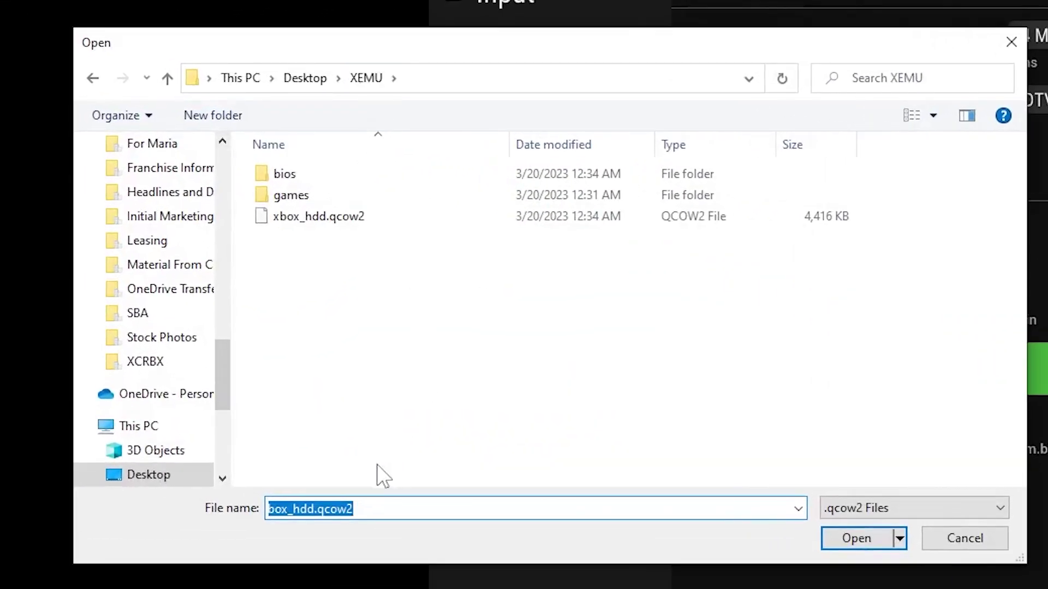
click(316, 218)
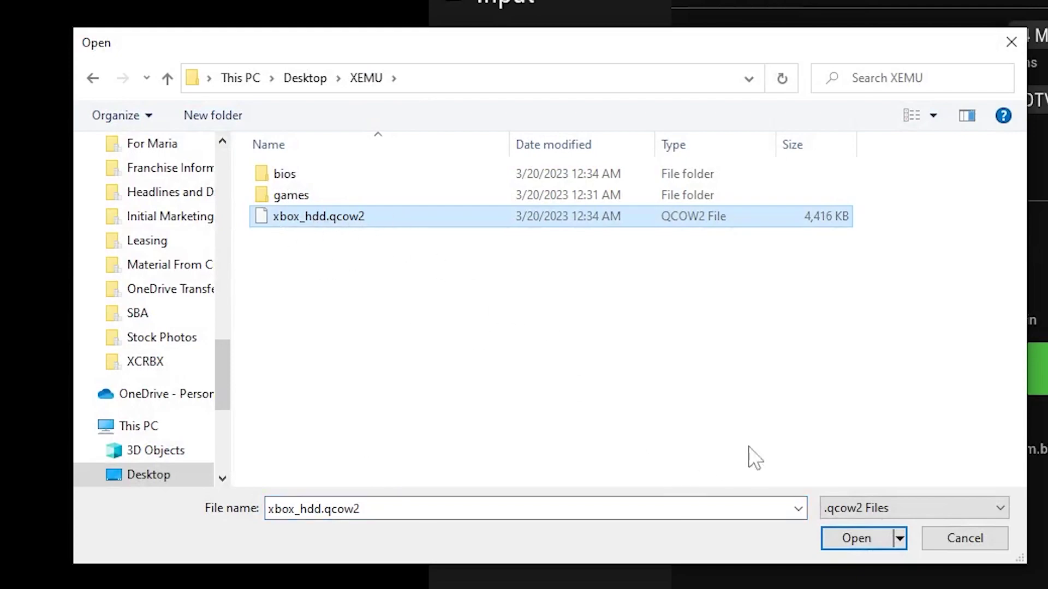
click(861, 538)
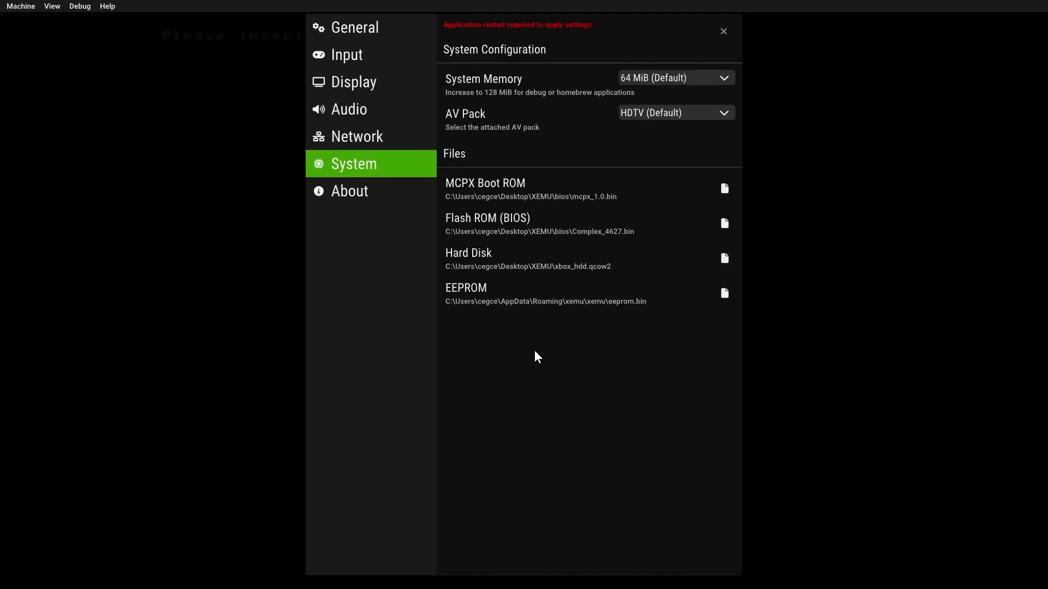
Step: In Display settings, choose a 1x internal resolution scale and a 1280x960 window size
click(371, 90)
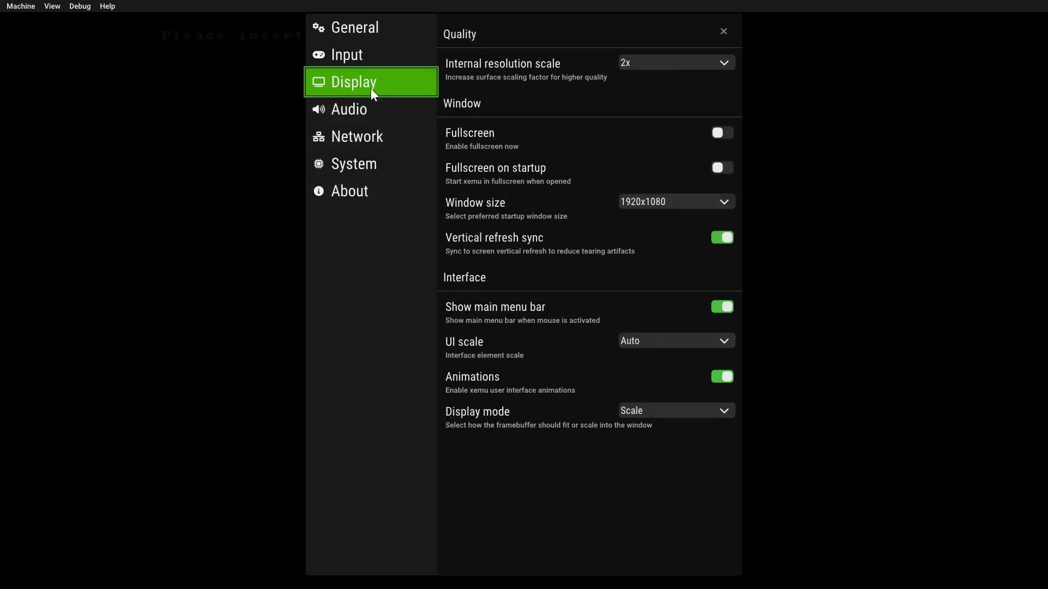
click(707, 62)
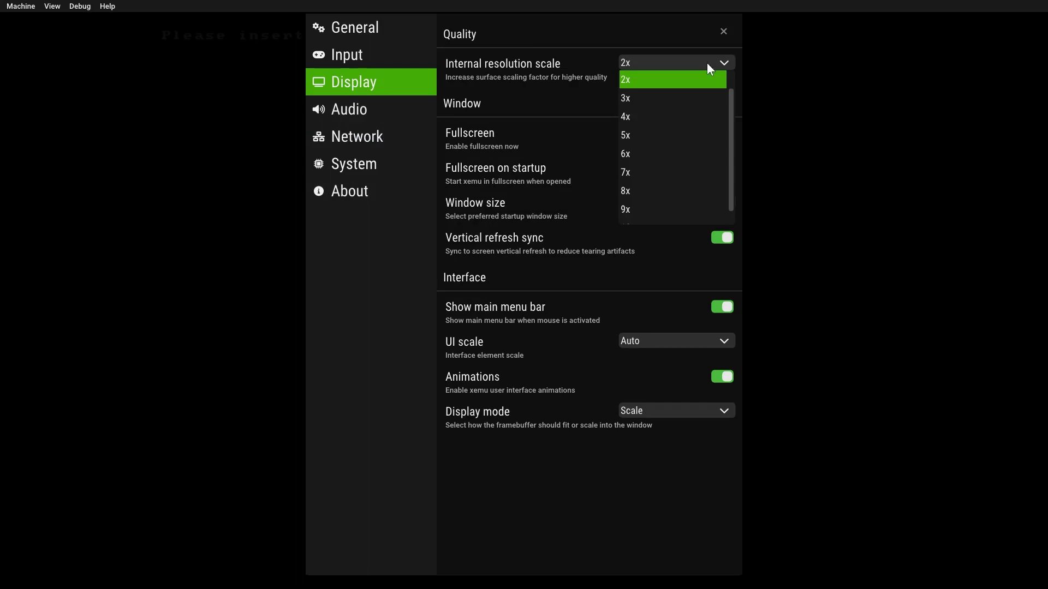
scroll(682, 137, up, 1)
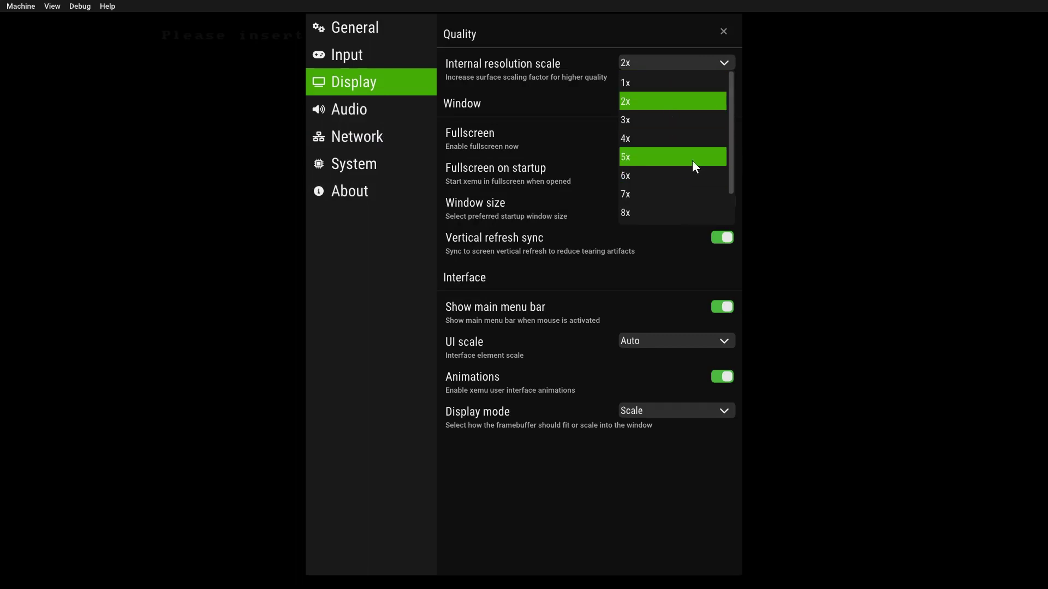
click(650, 83)
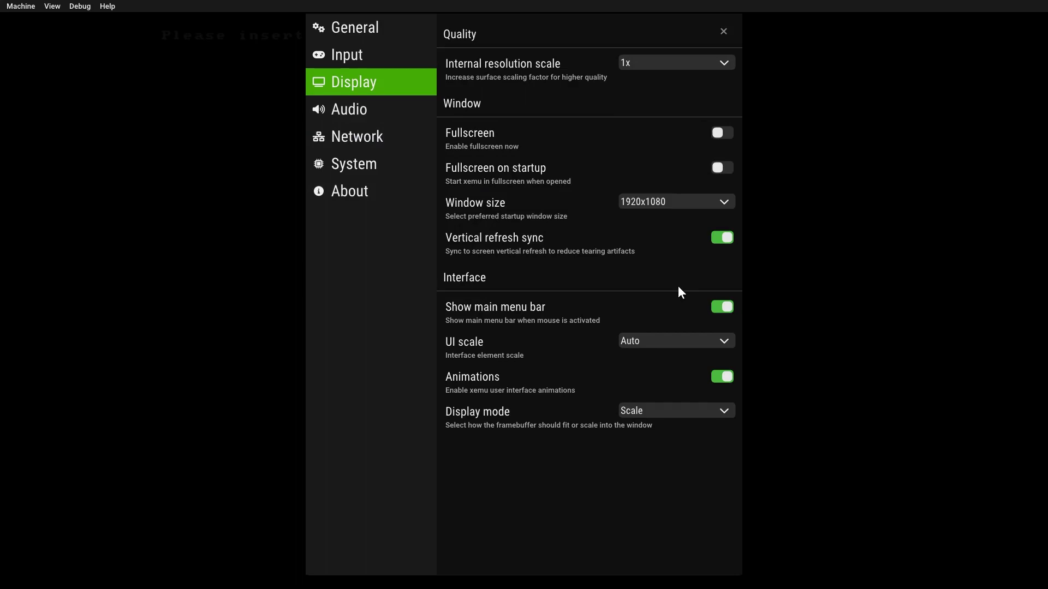
click(694, 202)
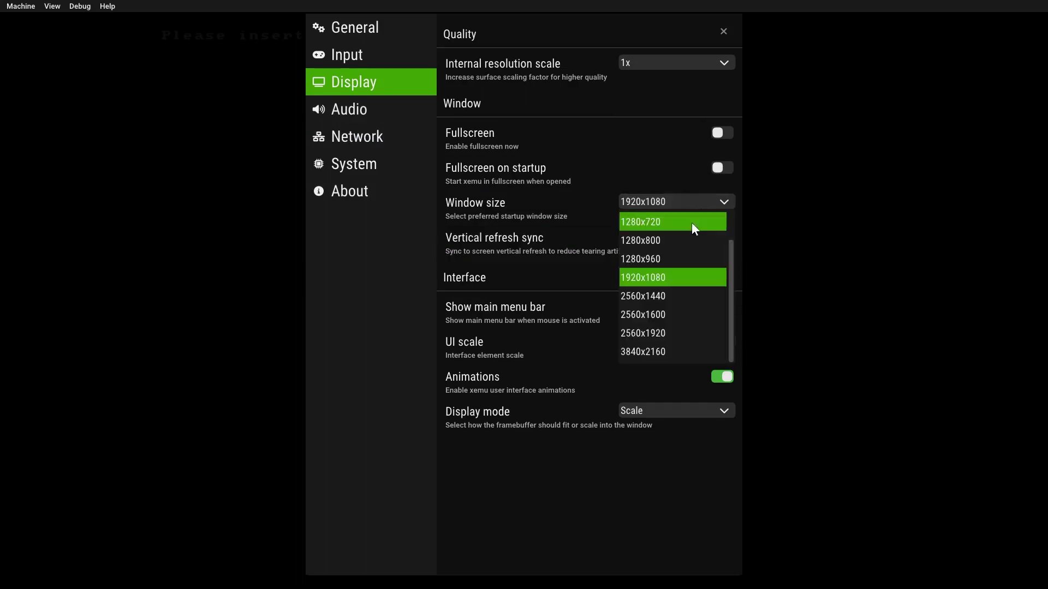
click(669, 258)
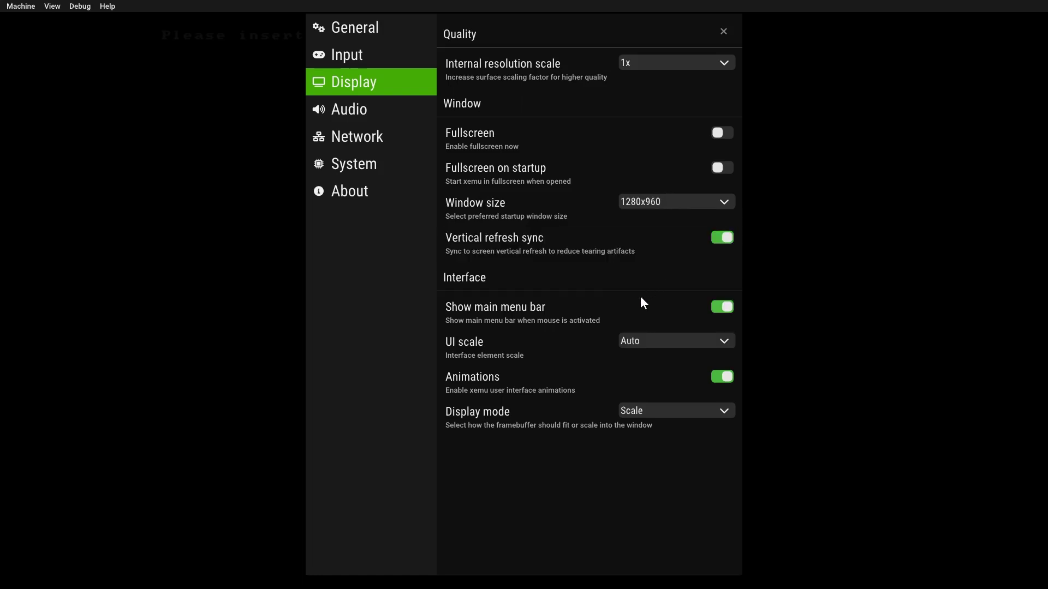
Step: Close settings, exit xemu through Machine > Exit, and relaunch it from xemu.exe
click(722, 31)
click(24, 6)
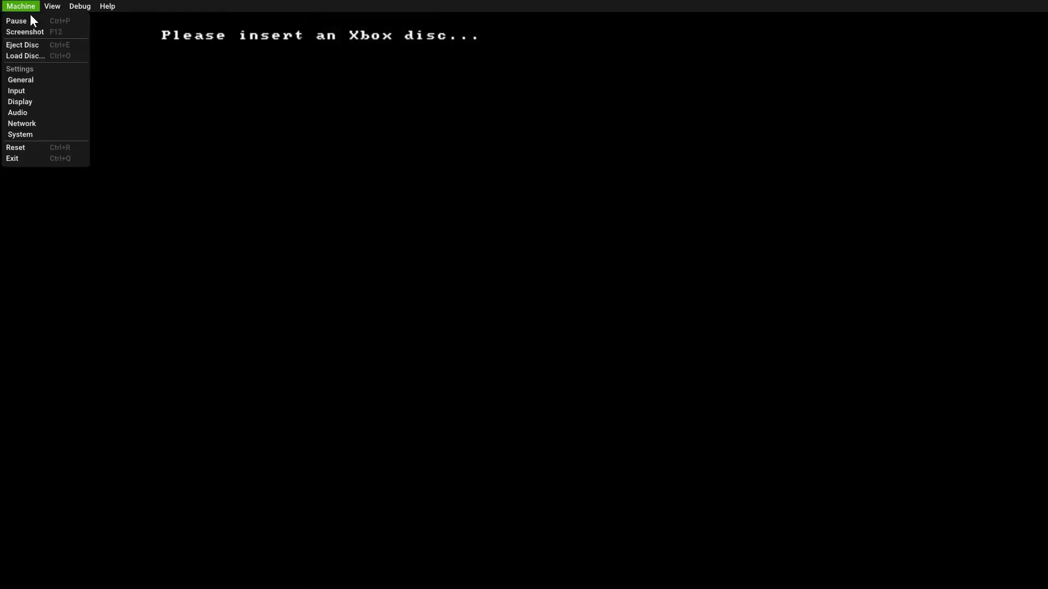
click(17, 161)
double_click(428, 256)
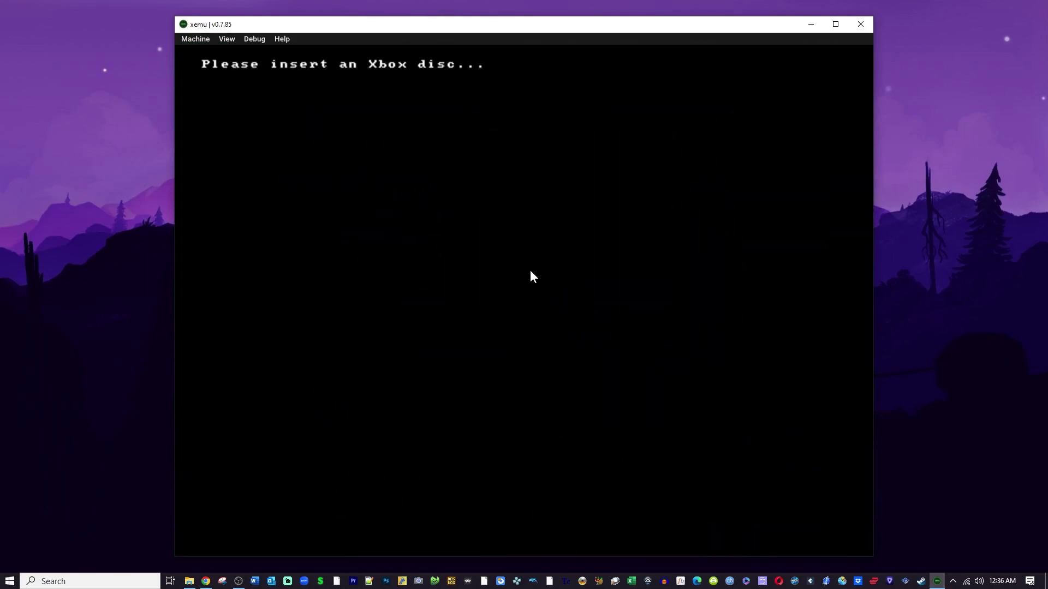
Step: Load Darkwatch (USA).xiso.iso from the games folder and reset the console to boot it
click(201, 37)
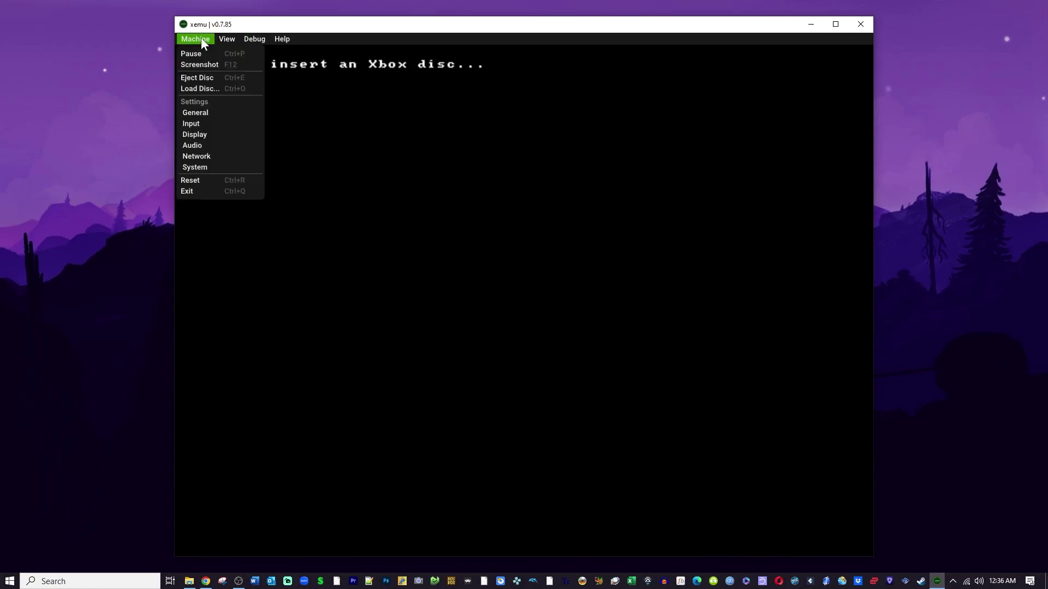
click(197, 88)
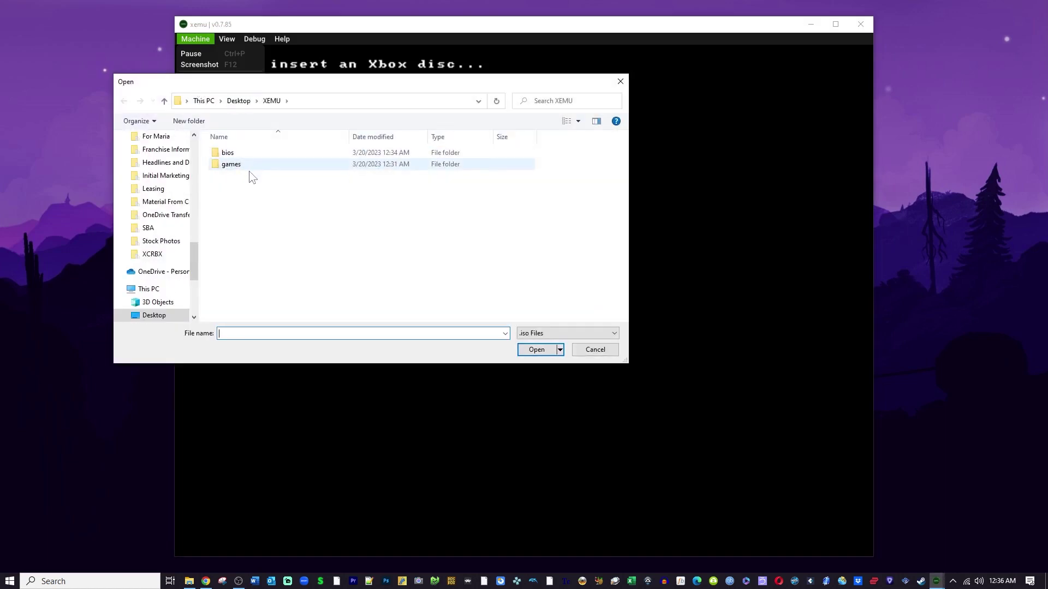
double_click(240, 166)
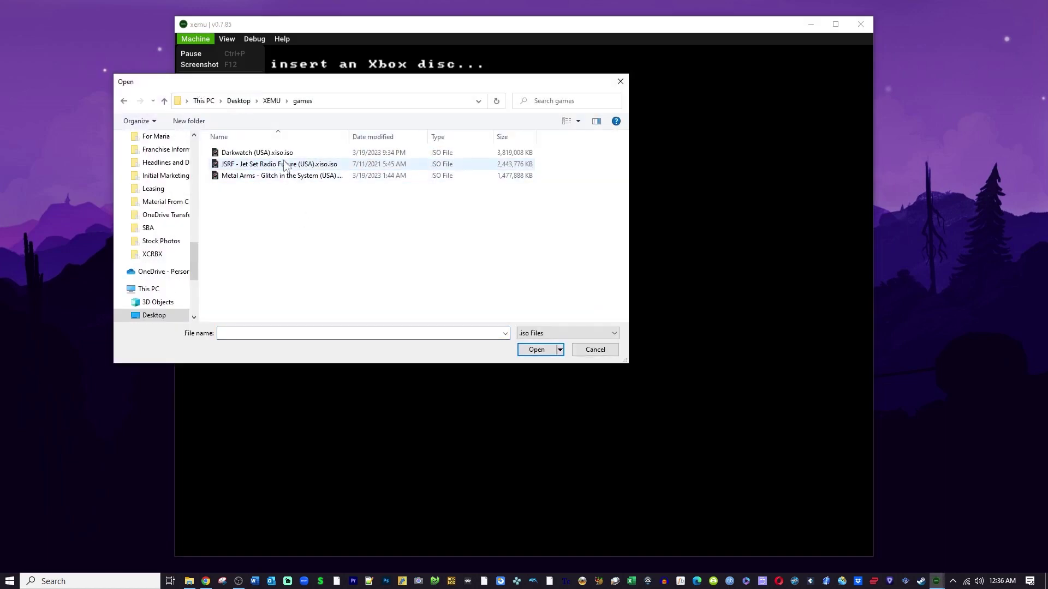
click(256, 153)
click(536, 350)
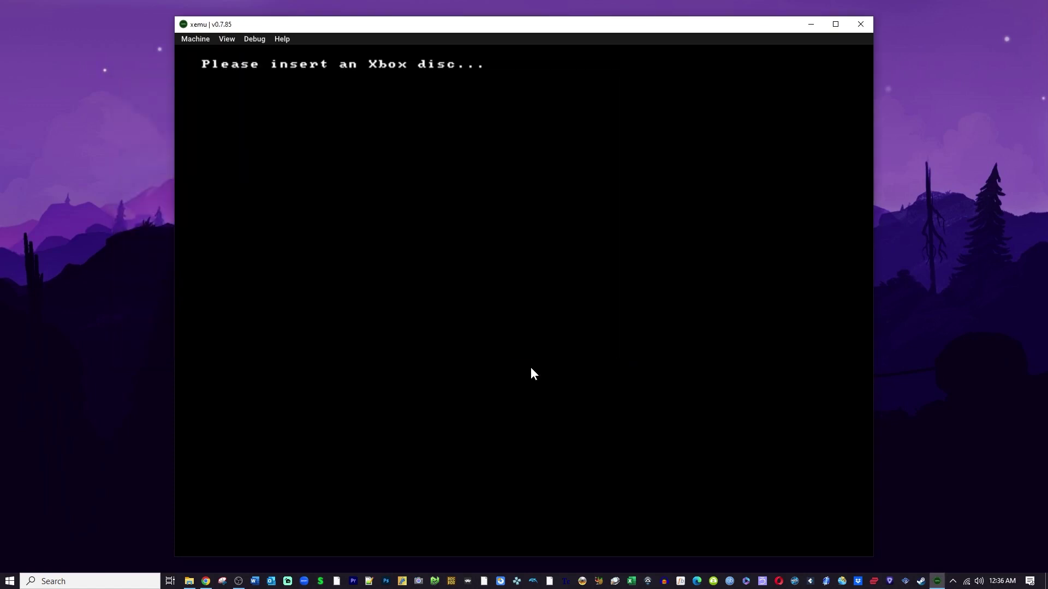
click(195, 39)
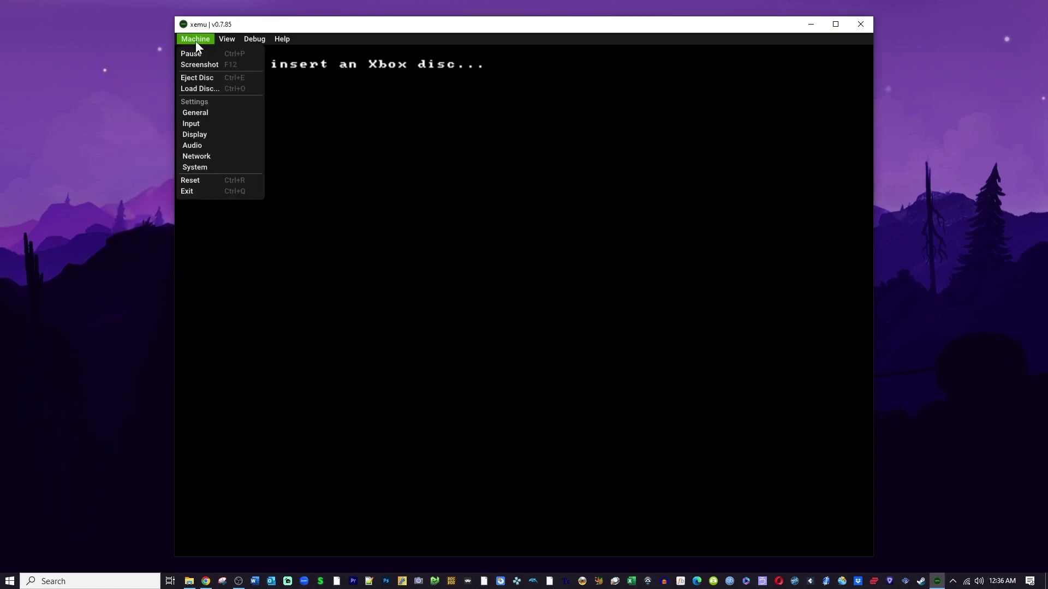
click(208, 176)
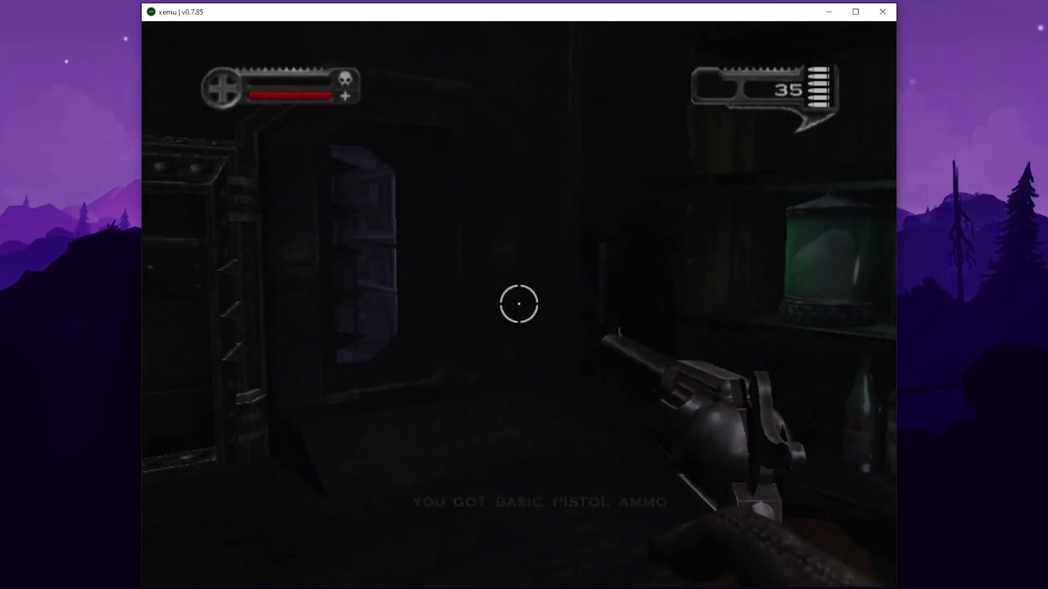
Step: Change Display settings to a 2x resolution scale and 1920x1080 window, then close settings
mouse_move(217, 35)
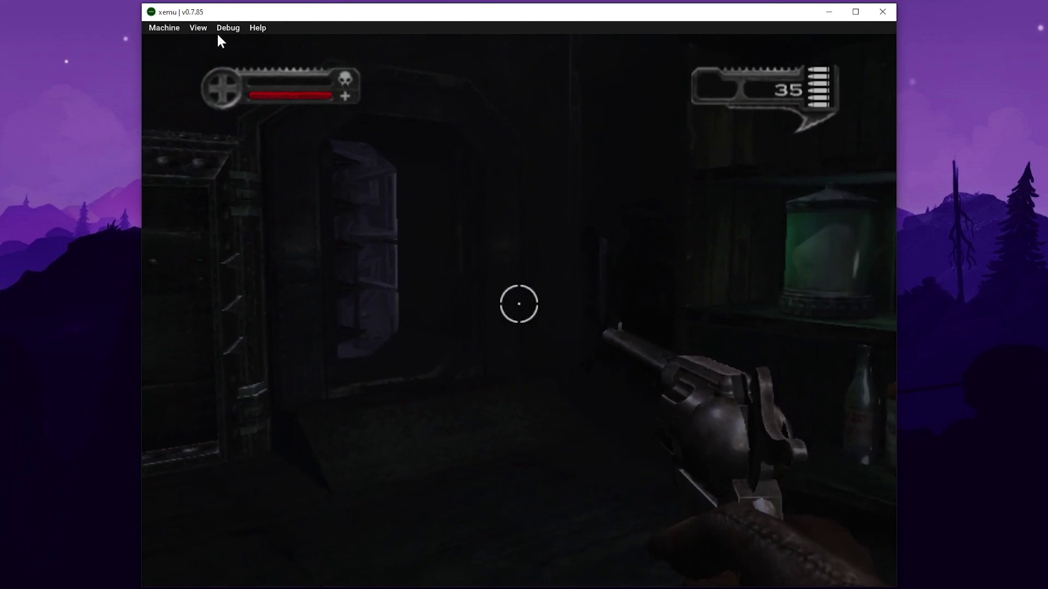
click(173, 27)
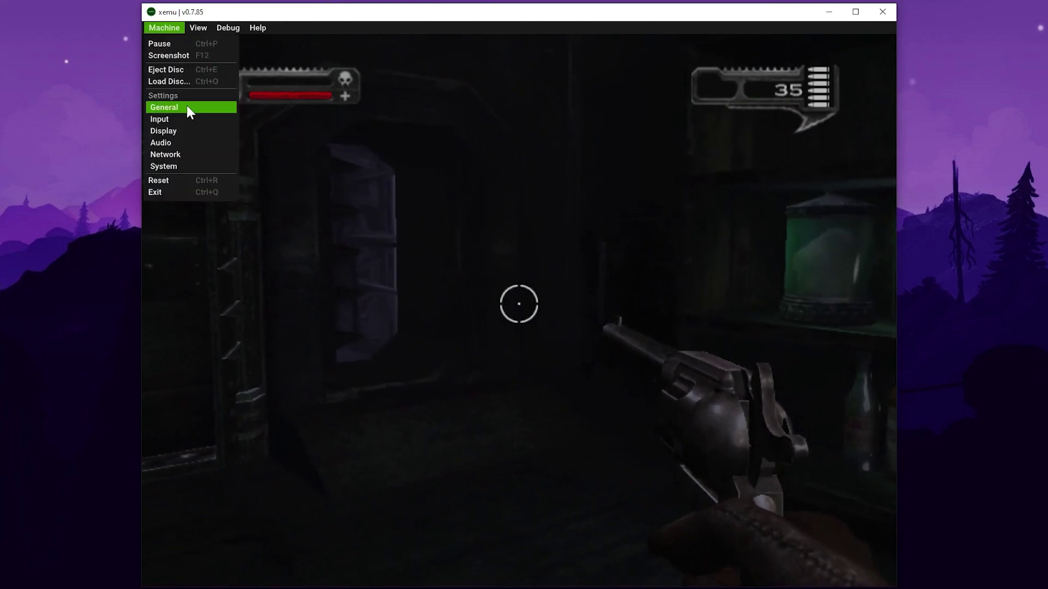
click(185, 133)
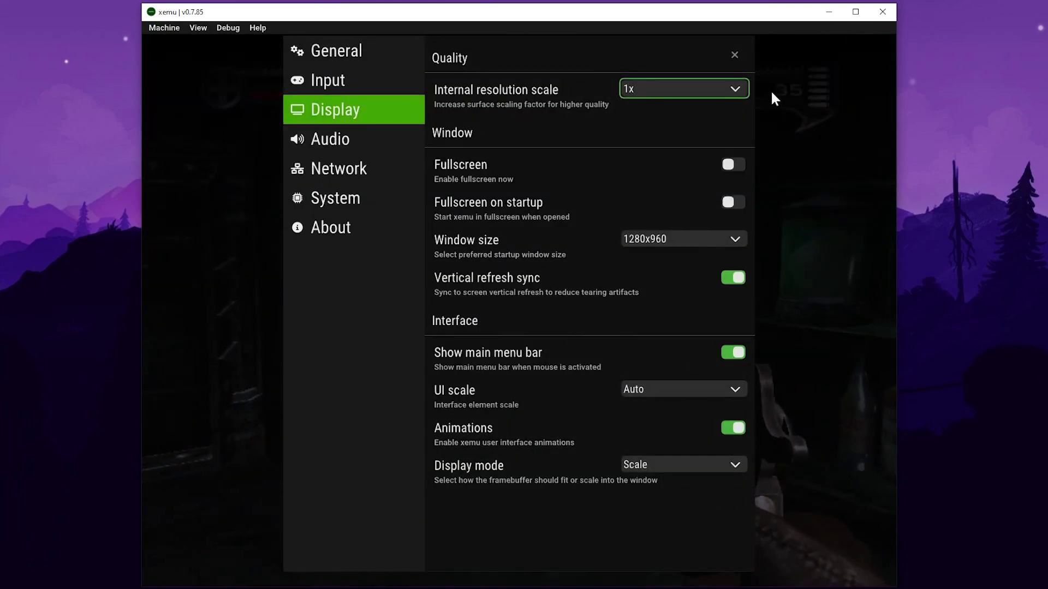
click(732, 89)
click(666, 131)
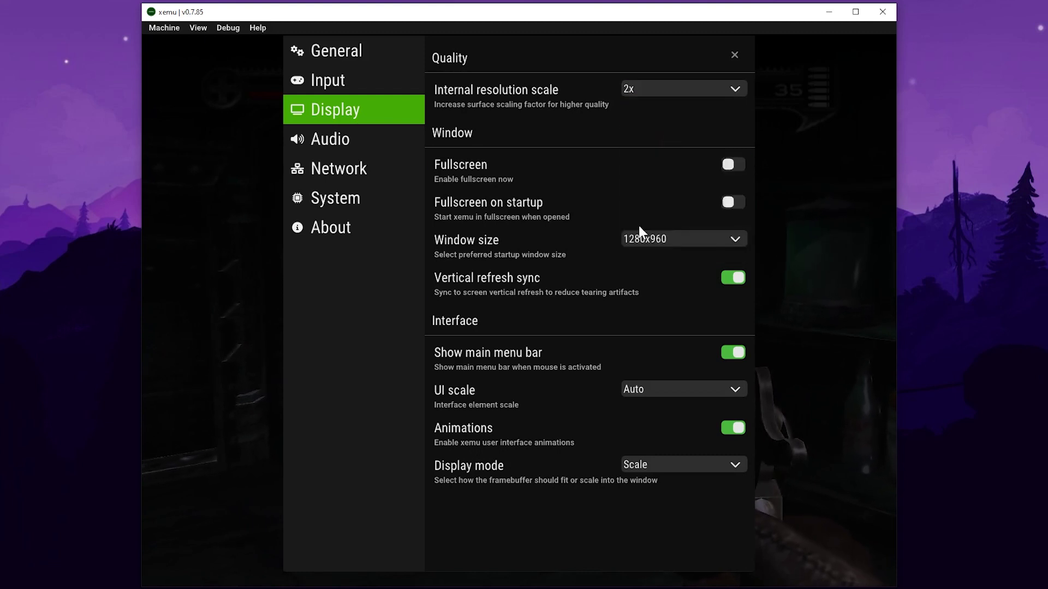
click(660, 241)
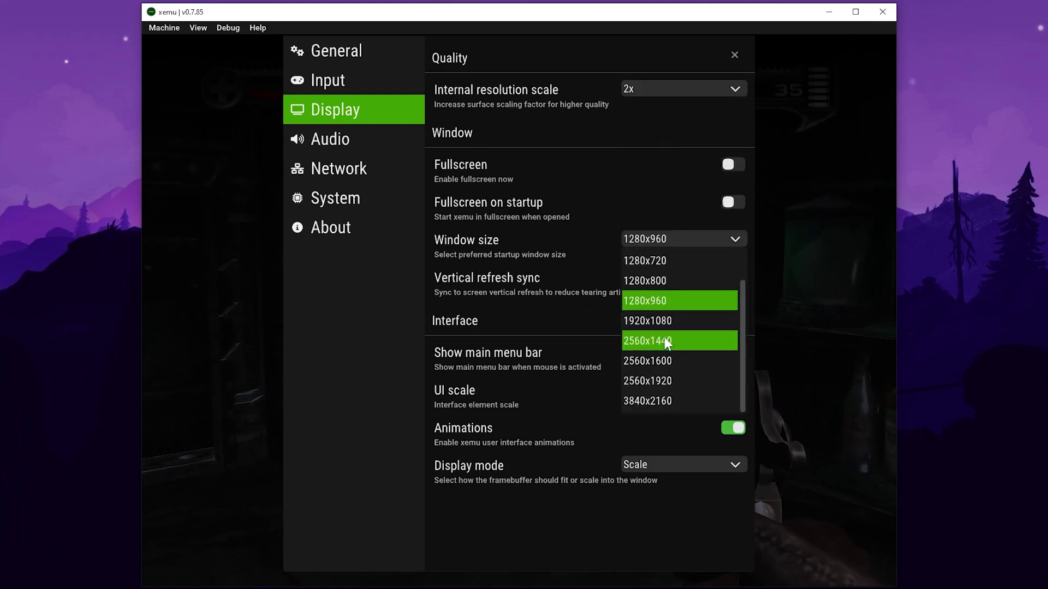
click(666, 323)
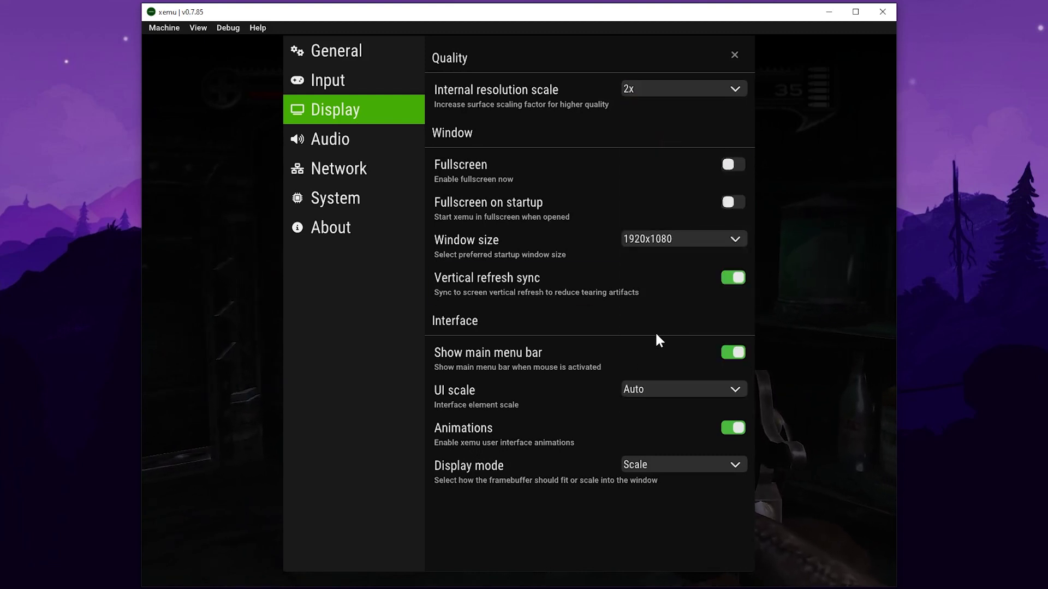
click(735, 53)
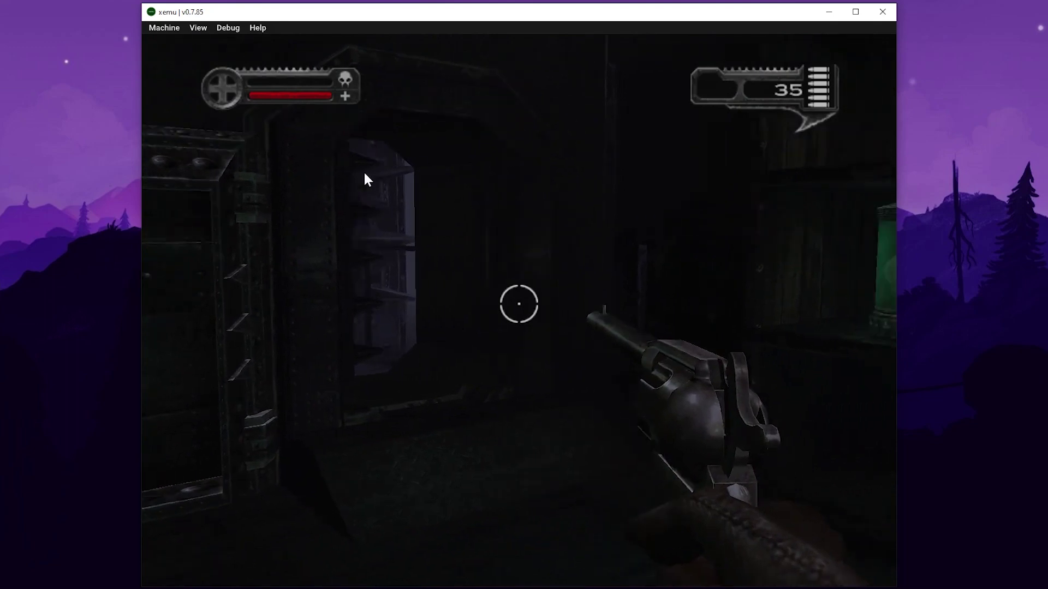
Step: Switch the internal resolution scale to 4x in Display settings and close the panel
click(163, 28)
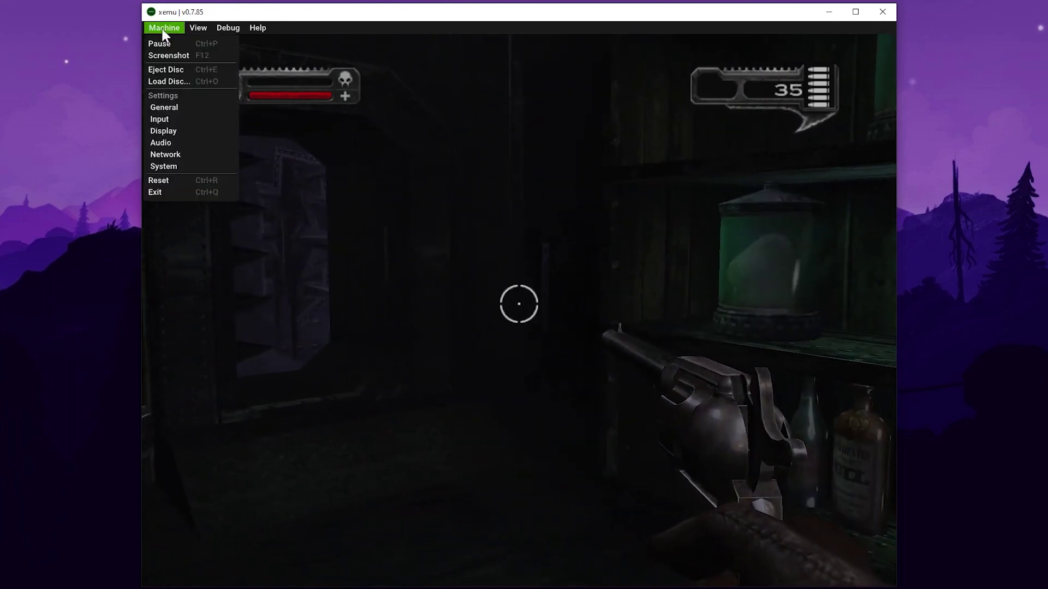
click(194, 134)
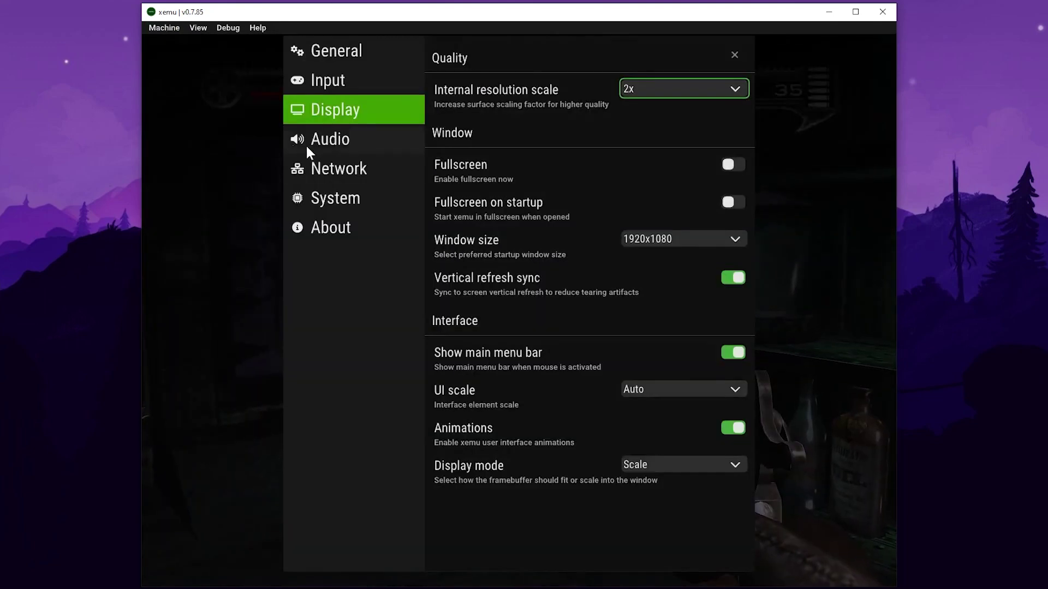
click(674, 92)
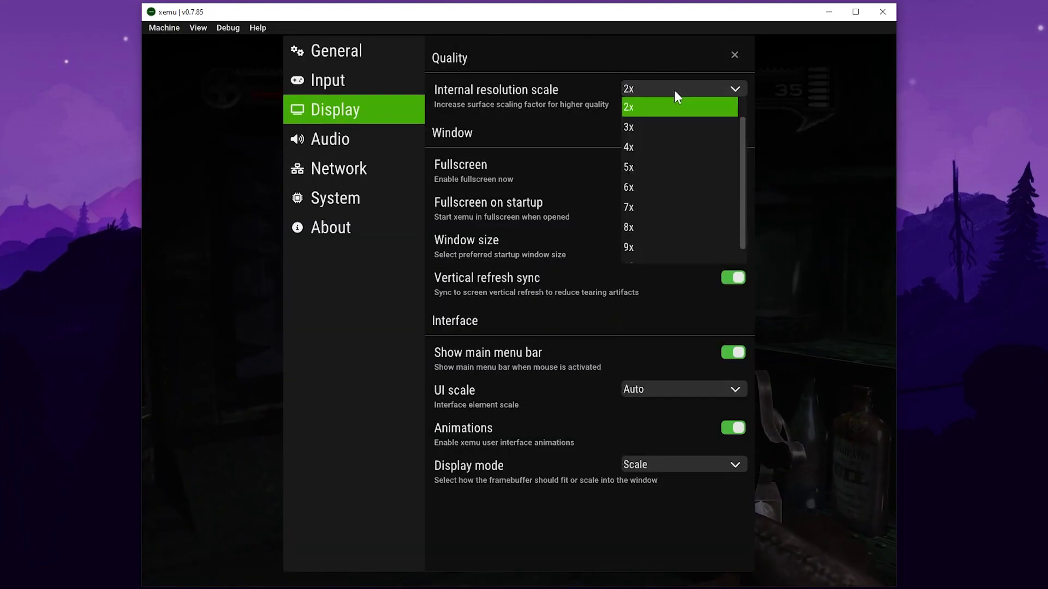
click(663, 148)
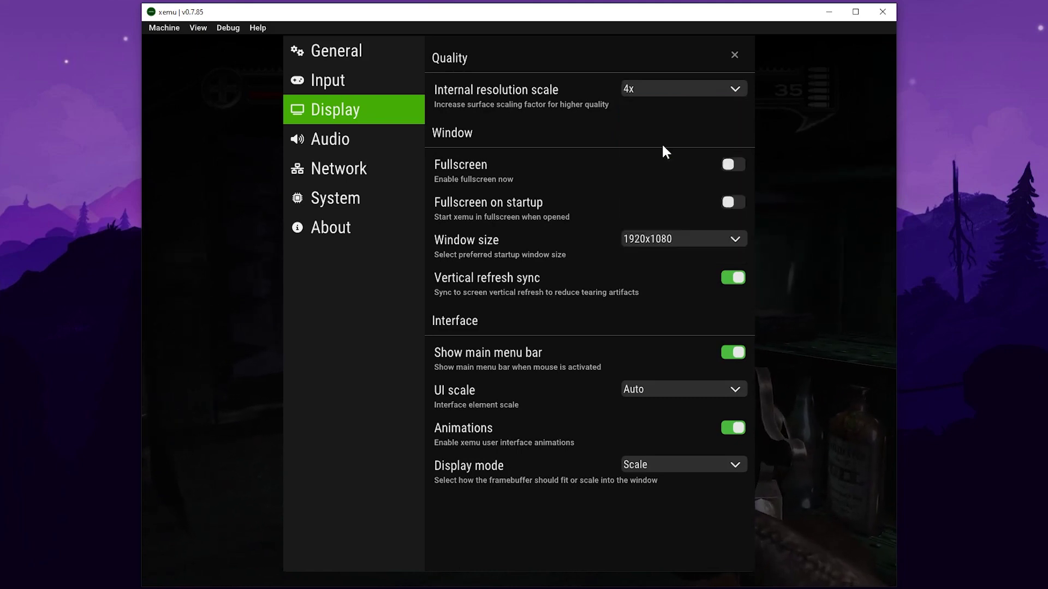
click(734, 55)
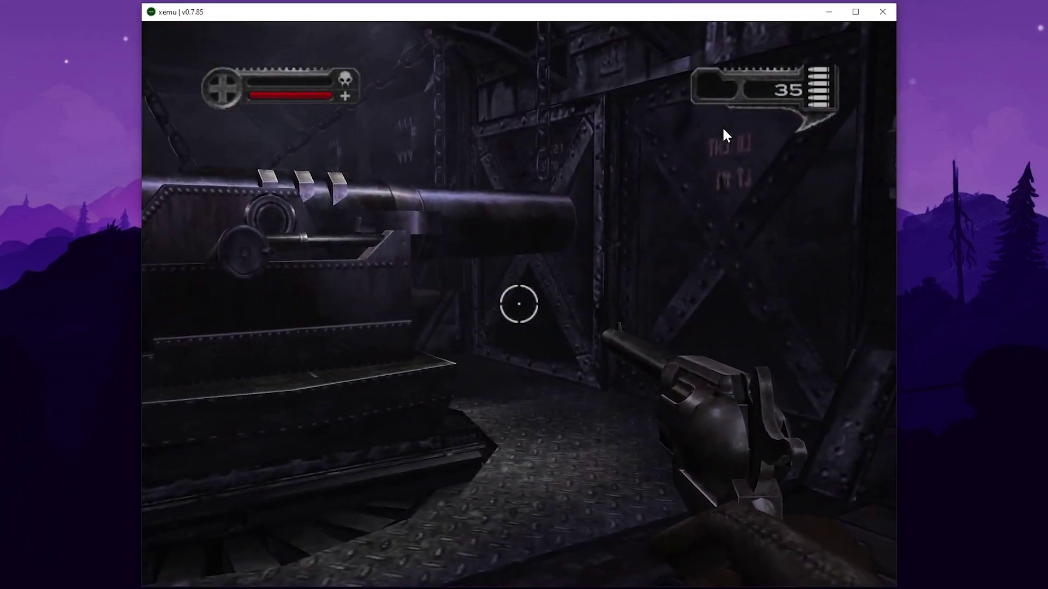
Step: Change the internal resolution scale from 4x to 1x in Display settings and close the panel
mouse_move(601, 28)
click(154, 26)
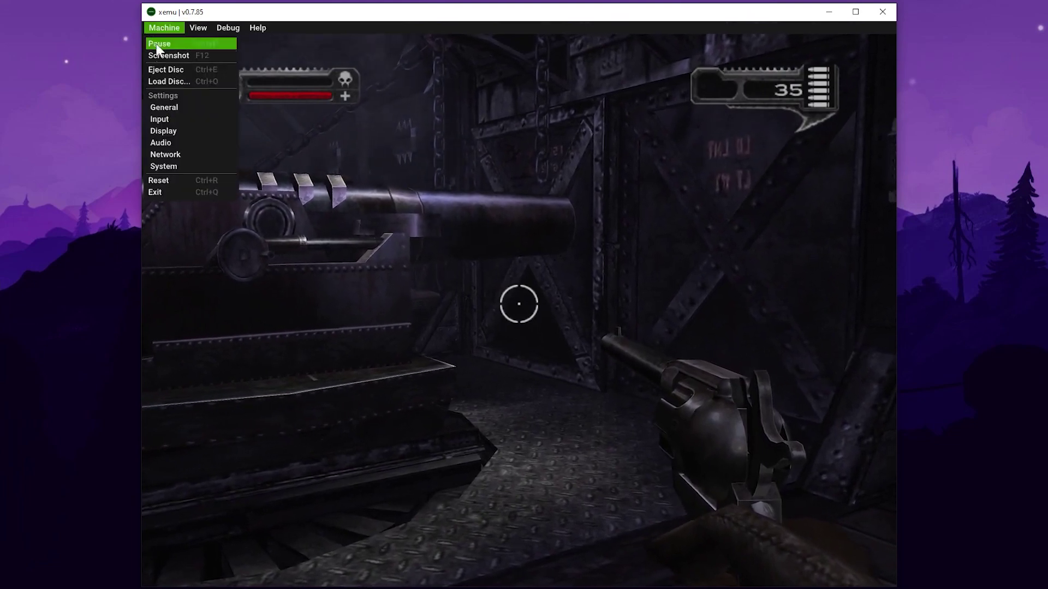
click(178, 127)
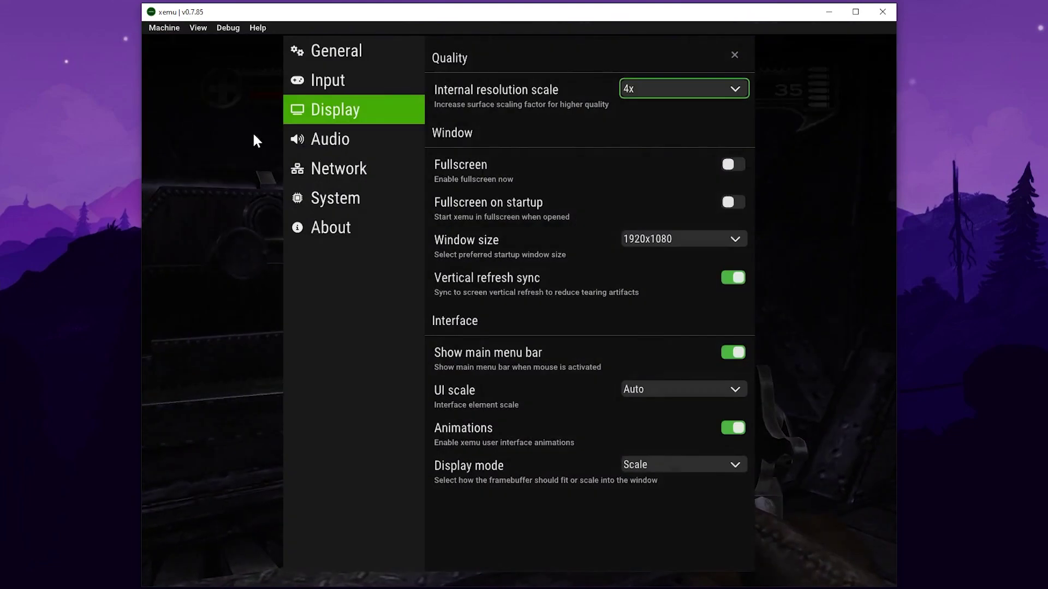
click(696, 92)
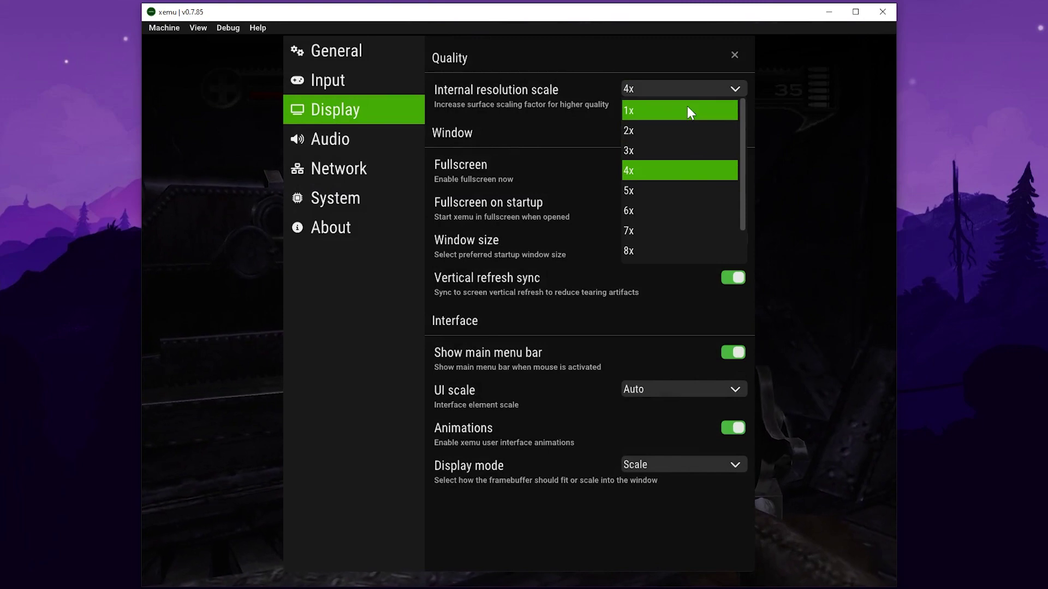
click(686, 107)
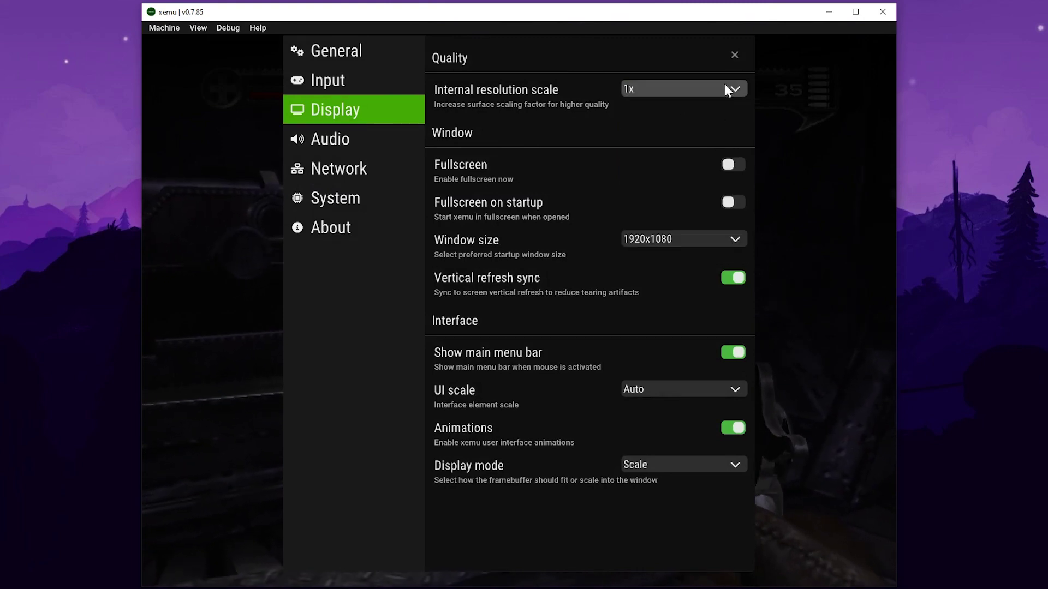
click(733, 56)
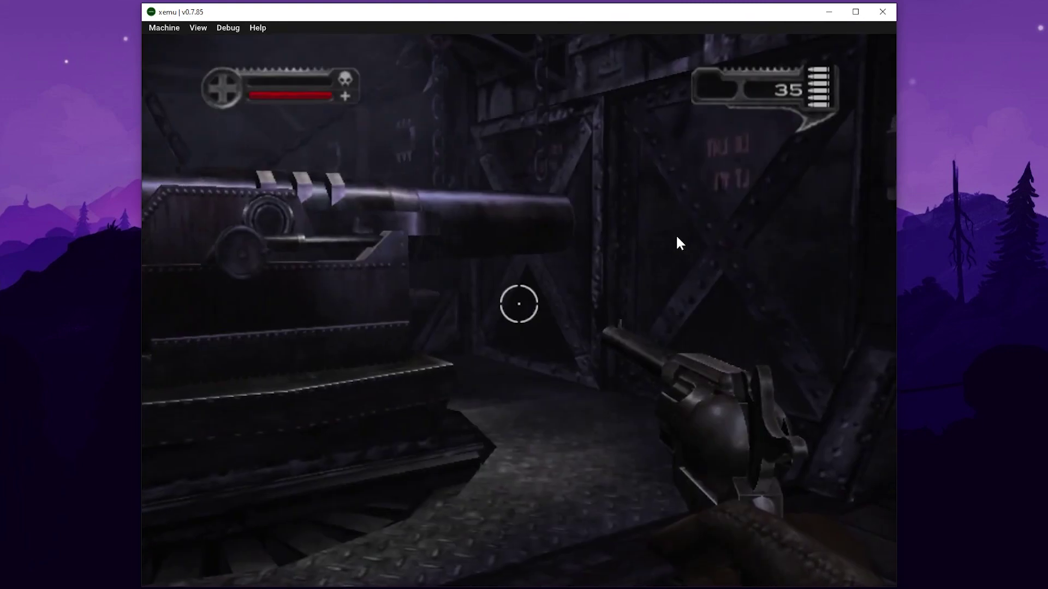